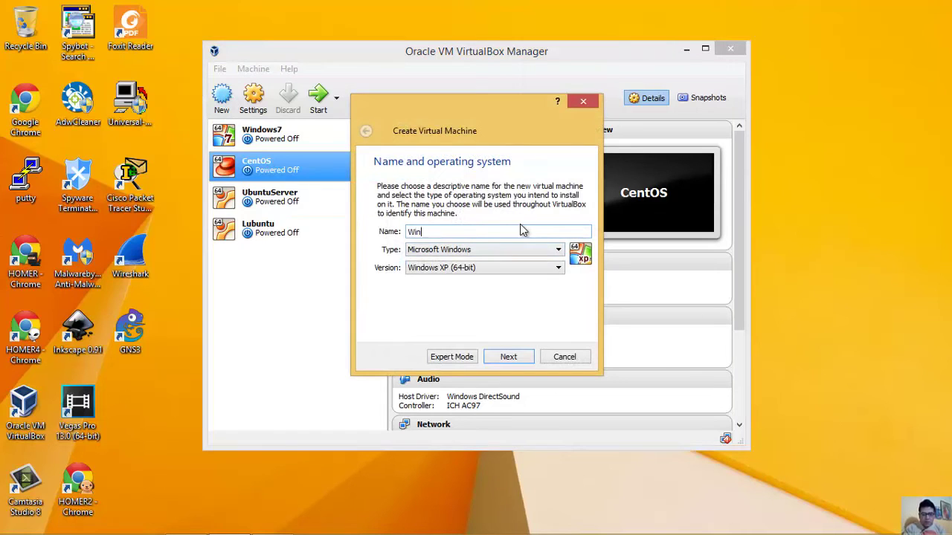
# Name the new virtual machine Windows7-Sec20 and give it 1024 MB of memory.
pyautogui.write('ndows7-Se')
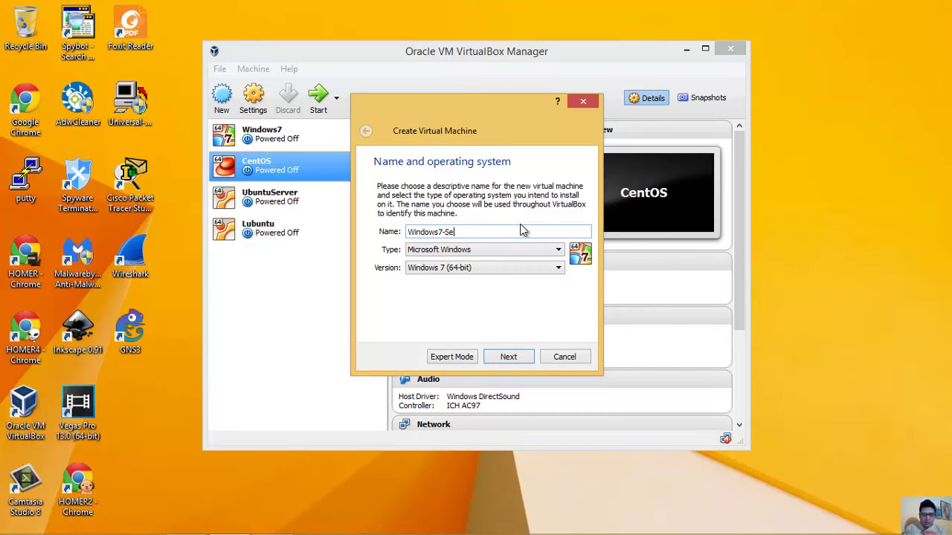
pyautogui.write('c20')
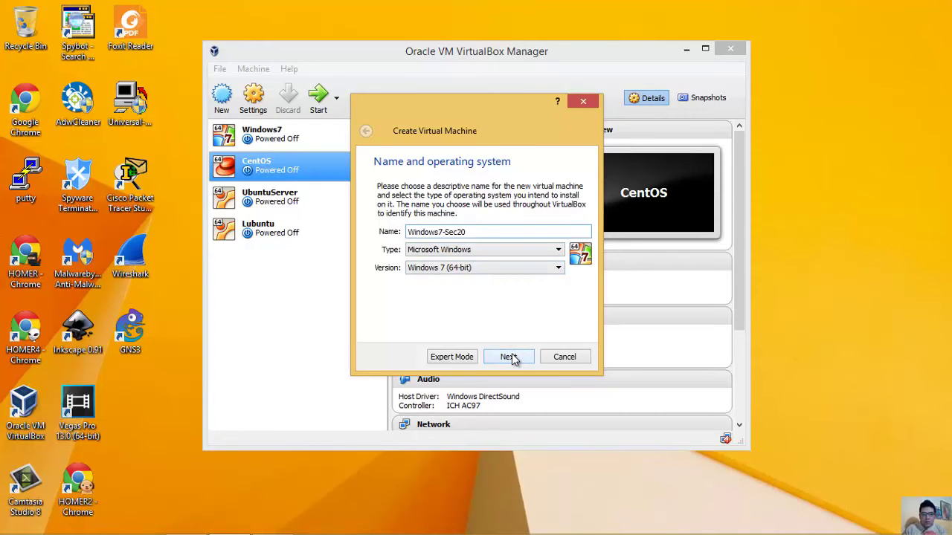
pyautogui.click(508, 357)
pyautogui.doubleClick(552, 235)
pyautogui.write('1024')
pyautogui.press('Return')
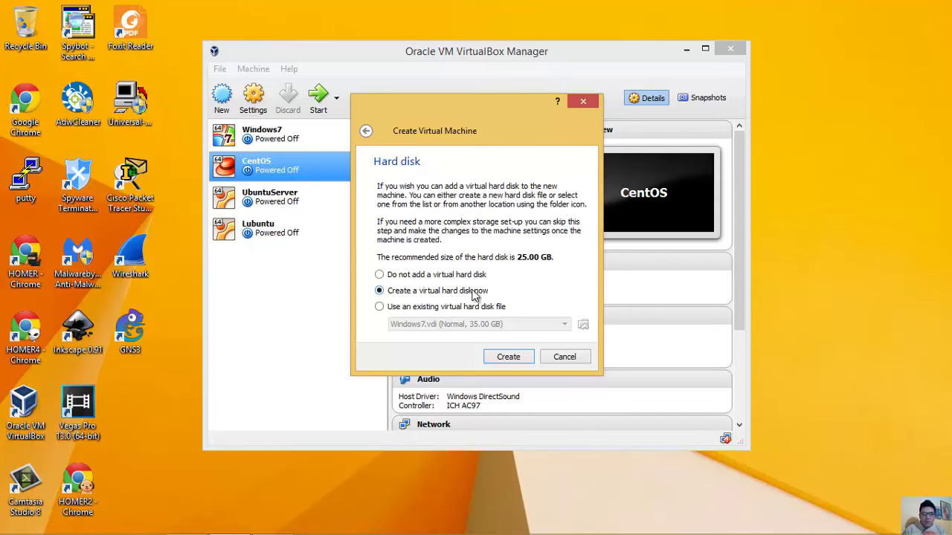
# Choose to create a new virtual hard disk of type VDI with fixed-size storage.
pyautogui.click(513, 357)
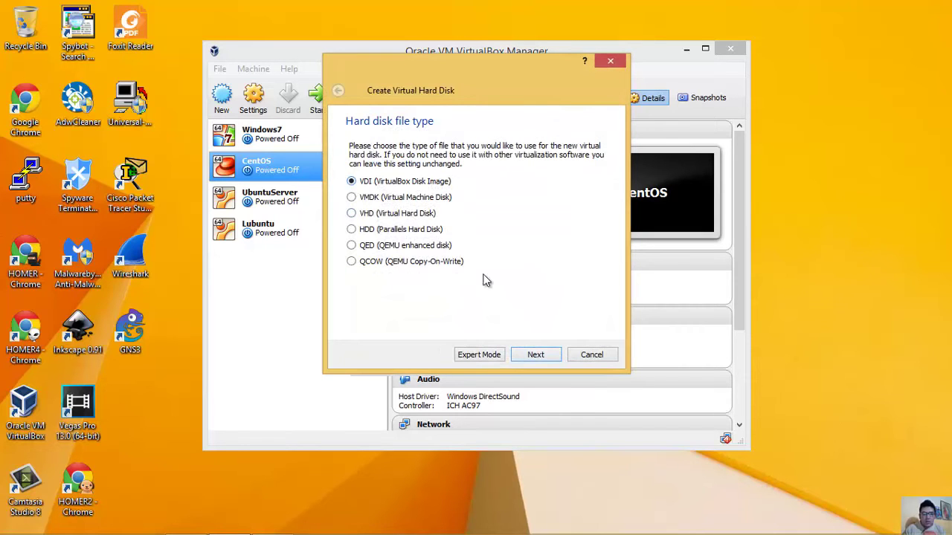
pyautogui.click(537, 355)
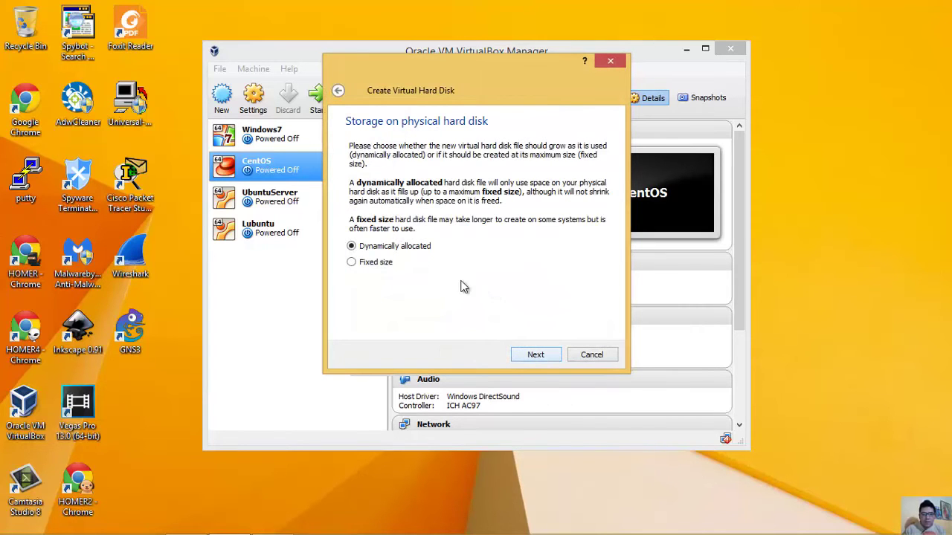
pyautogui.click(369, 266)
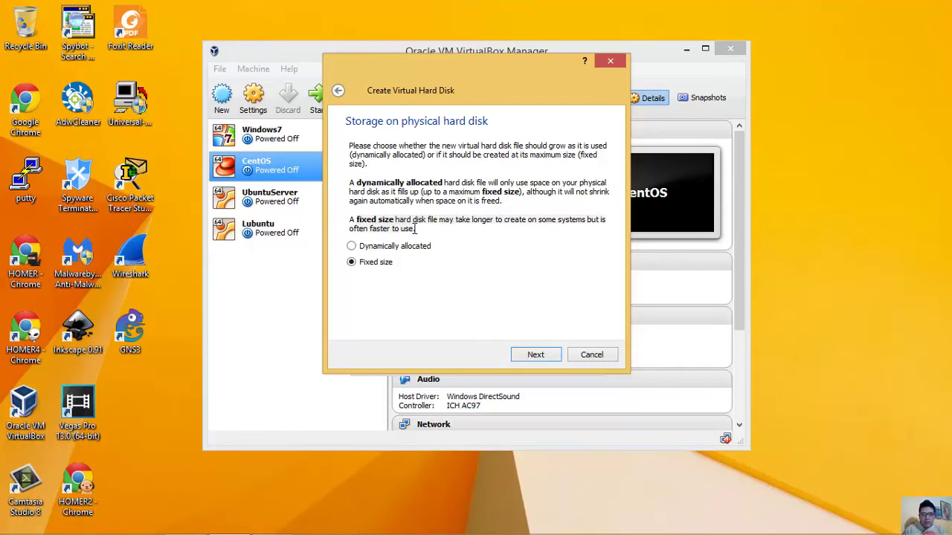
pyautogui.click(353, 217)
pyautogui.moveTo(358, 219); pyautogui.dragTo(456, 219)
pyautogui.moveTo(531, 219); pyautogui.dragTo(530, 220)
pyautogui.moveTo(496, 223); pyautogui.dragTo(420, 228)
pyautogui.click(530, 357)
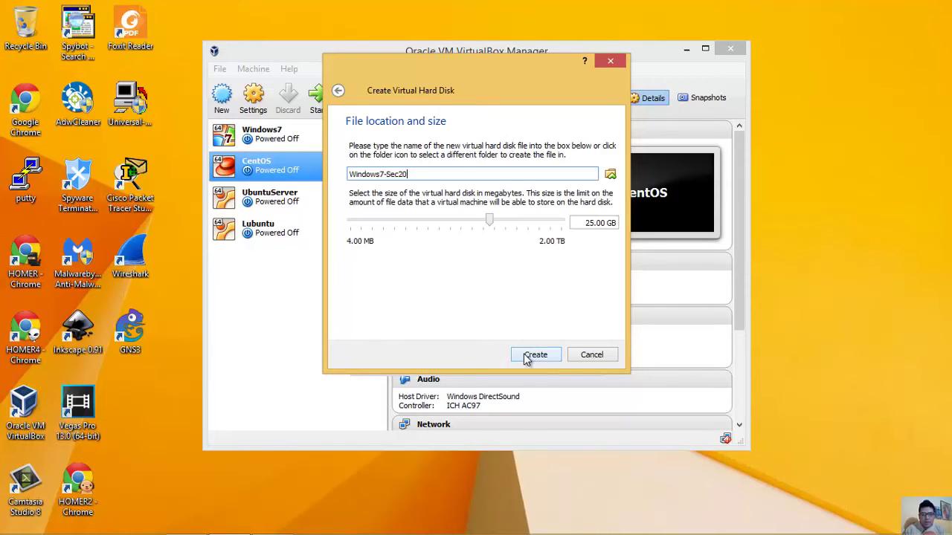
# Set the virtual hard disk's size to 35 GB and create it.
pyautogui.click(592, 222)
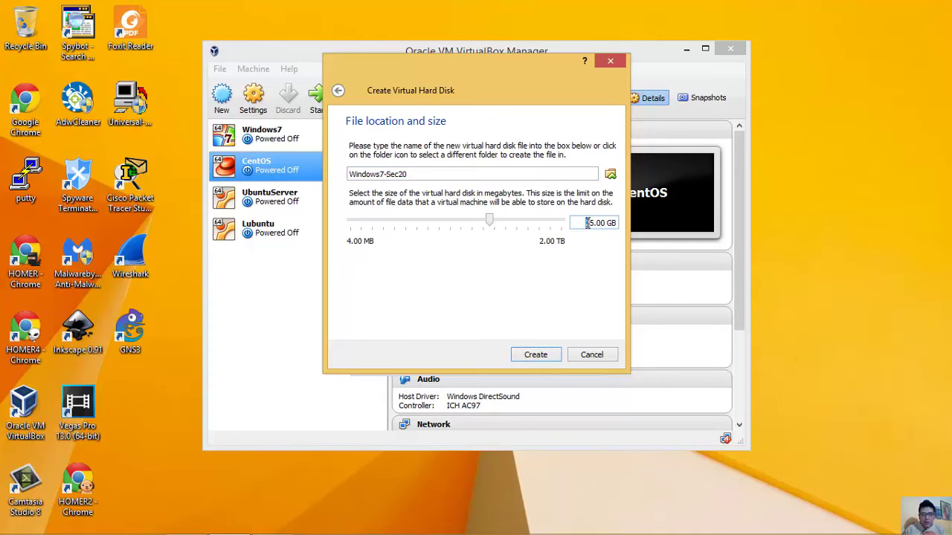
pyautogui.moveTo(594, 220); pyautogui.dragTo(587, 223)
pyautogui.write('35')
pyautogui.click(540, 357)
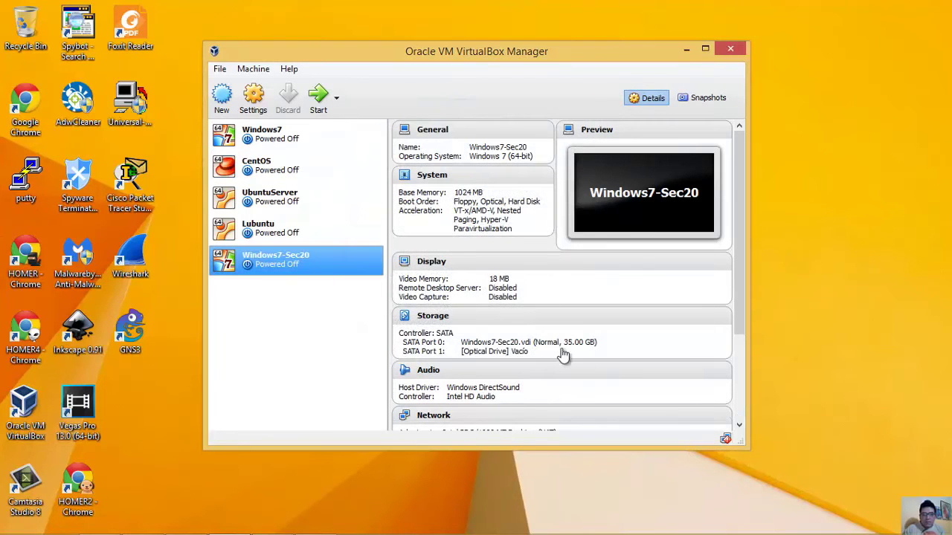
# Load the Windows 7 Home Premium SP1 (64 Bit) disc image into the optical drive of the Windows7-Sec20 machine.
pyautogui.click(260, 100)
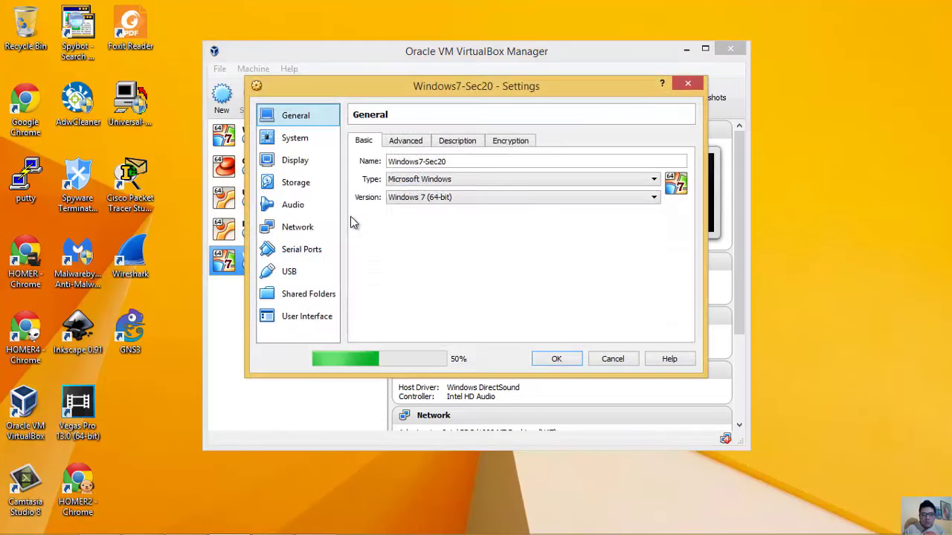
pyautogui.click(314, 186)
pyautogui.click(389, 190)
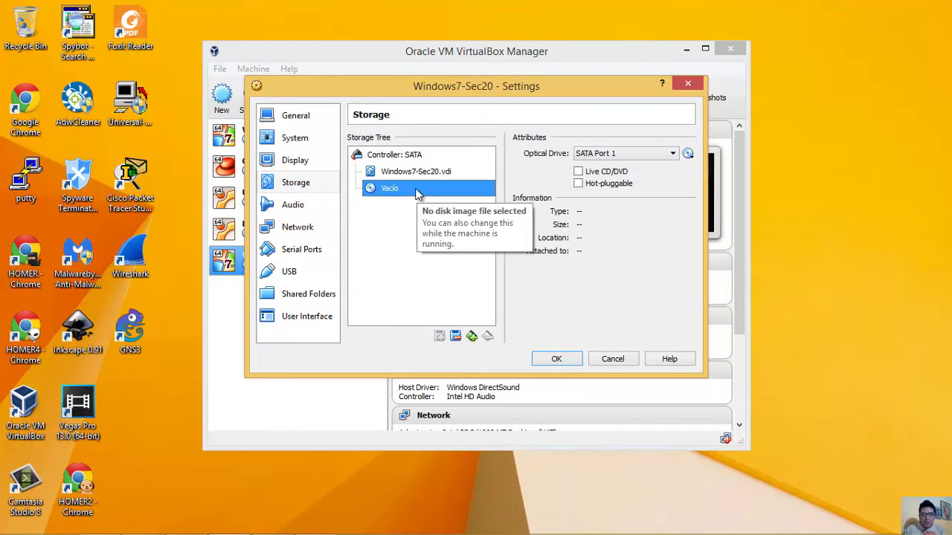
pyautogui.click(688, 153)
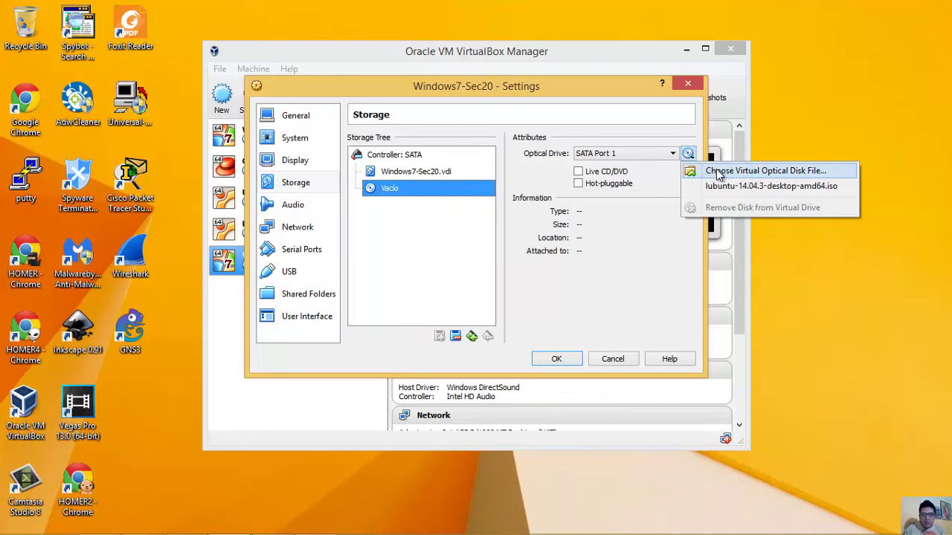
pyautogui.click(719, 172)
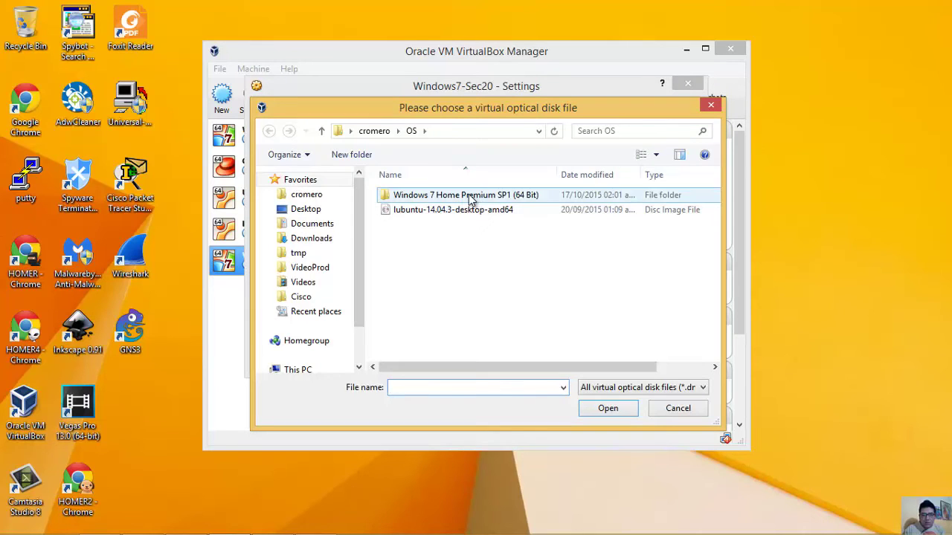
pyautogui.doubleClick(468, 196)
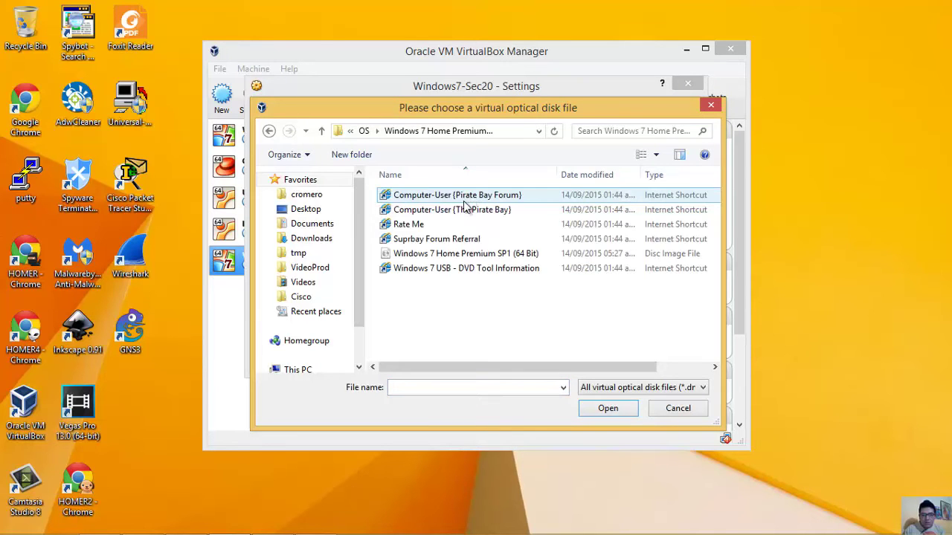
pyautogui.click(465, 255)
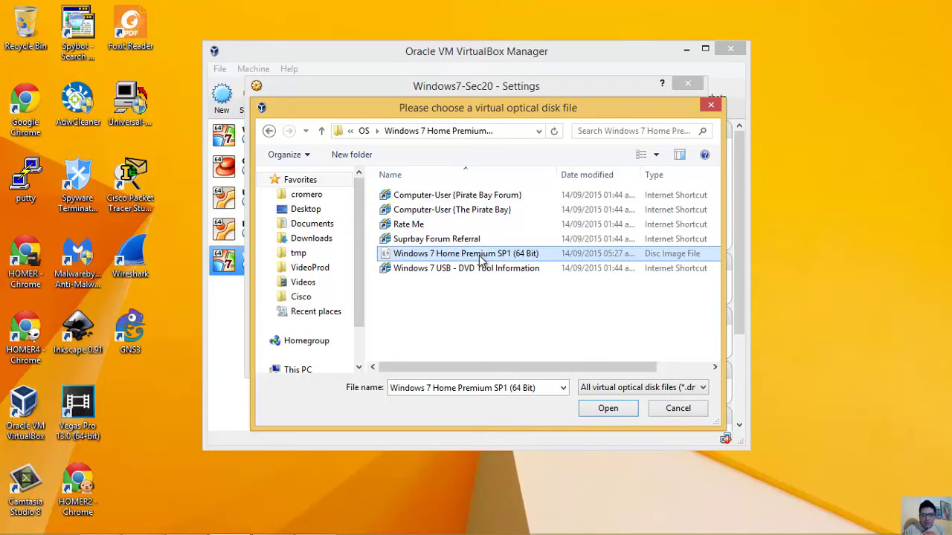
pyautogui.doubleClick(457, 255)
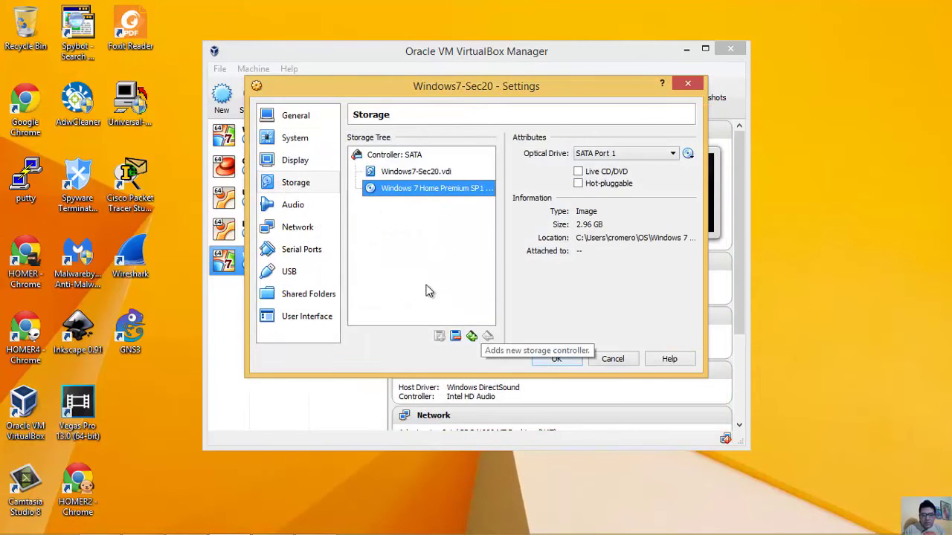
# Set network Adapter 1 to Not attached and save the machine's settings.
pyautogui.click(304, 230)
pyautogui.click(451, 181)
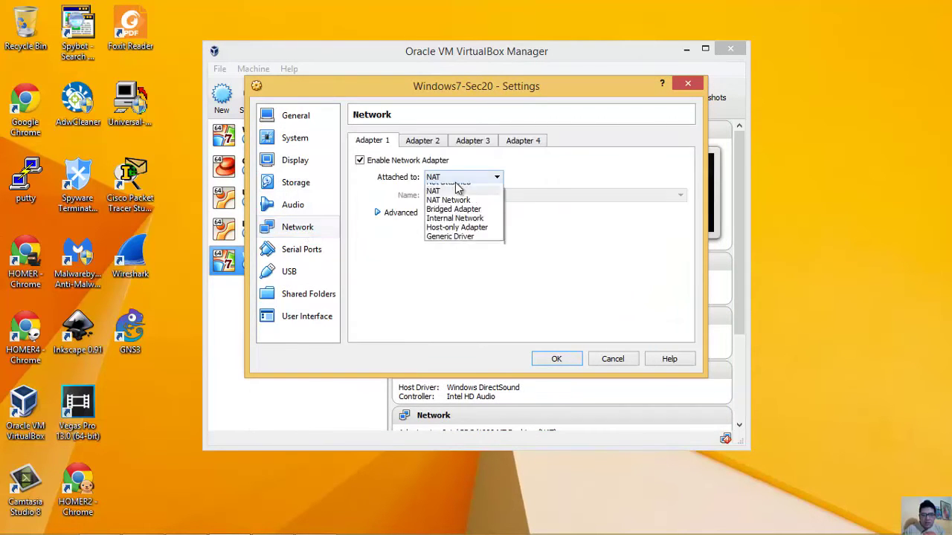
pyautogui.click(460, 189)
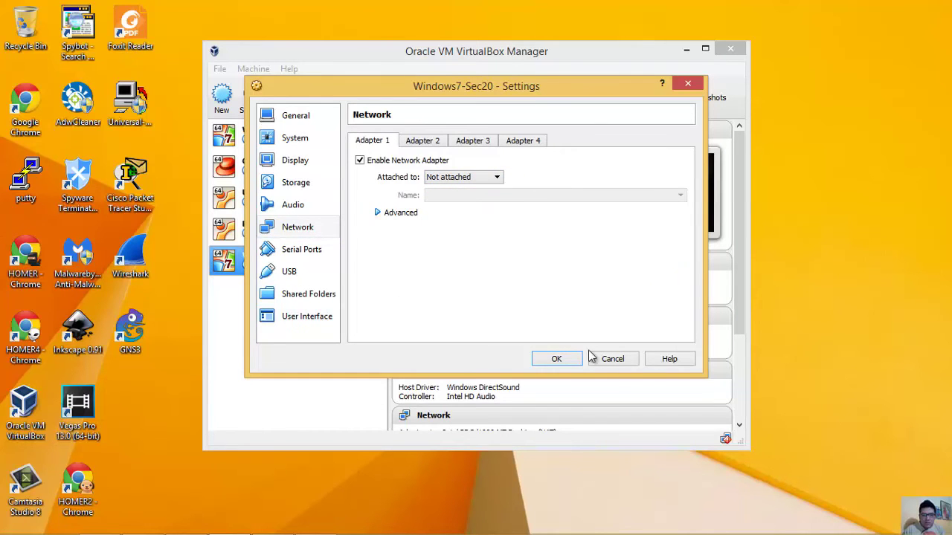
pyautogui.click(559, 360)
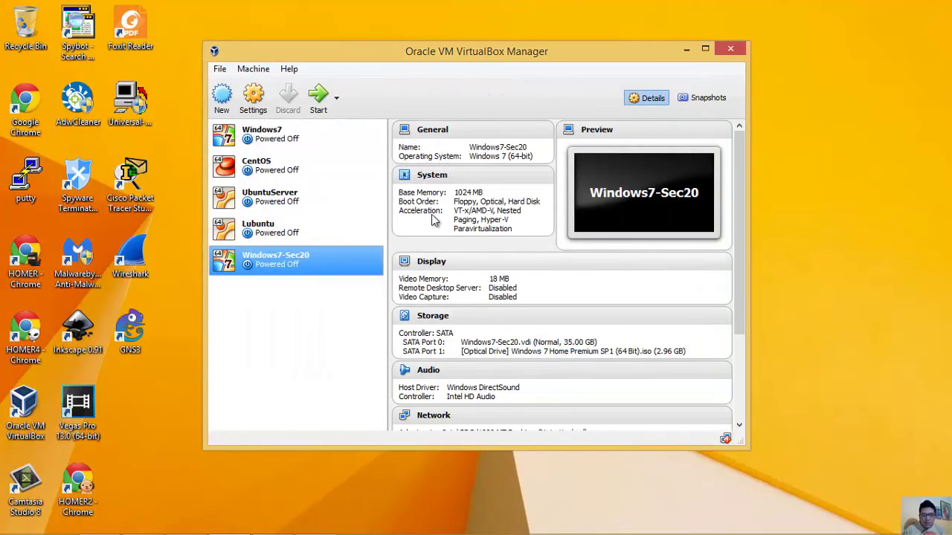
# Start the Windows7-Sec20 machine and set the installer's time and currency format to Spanish (Peru).
pyautogui.click(322, 104)
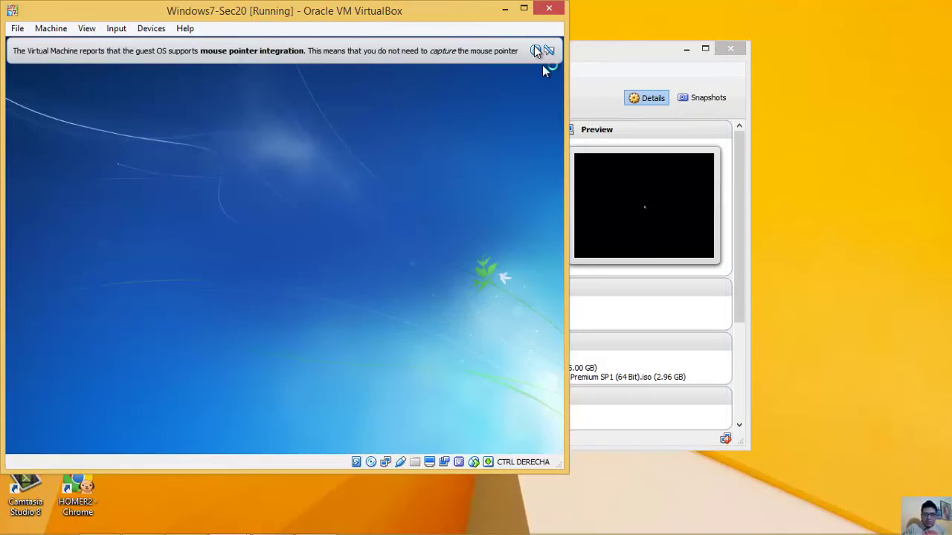
pyautogui.click(536, 49)
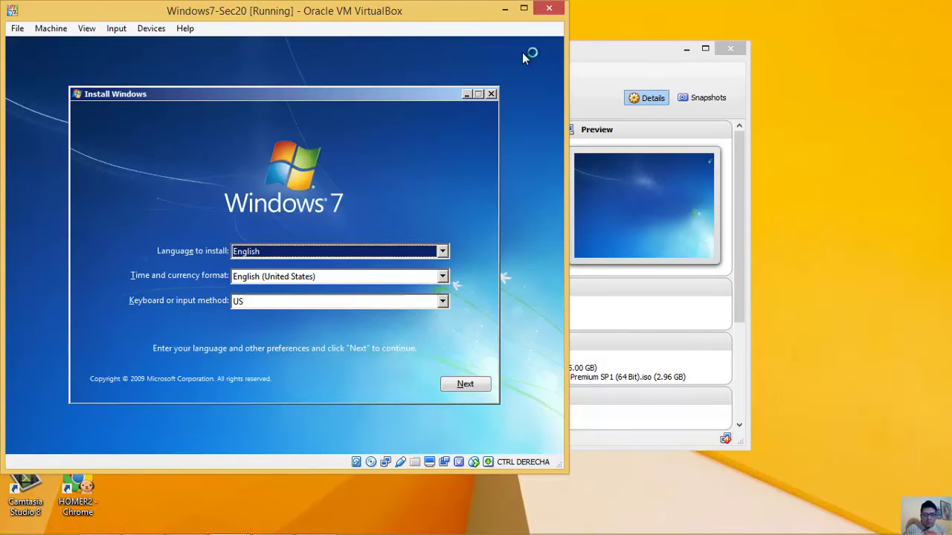
pyautogui.click(407, 276)
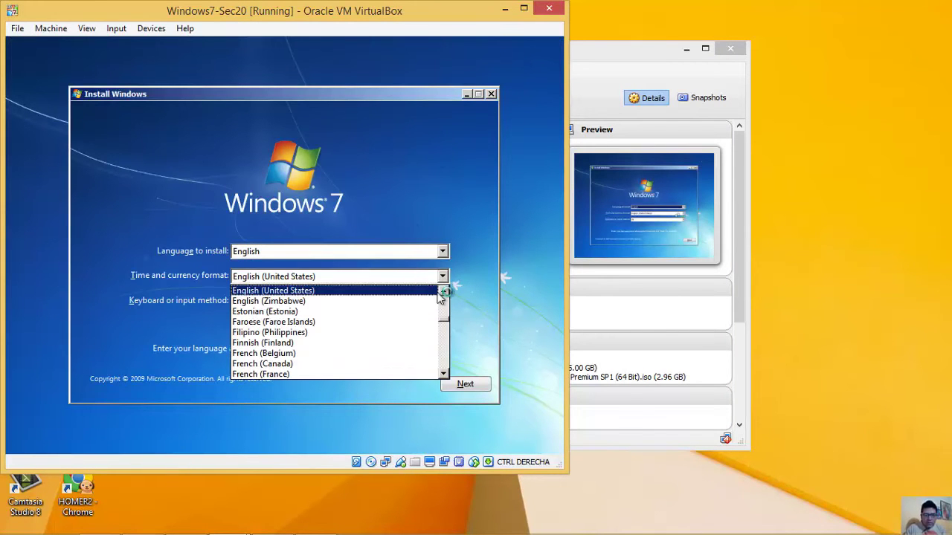
pyautogui.moveTo(446, 323); pyautogui.dragTo(444, 357)
pyautogui.click(417, 374)
pyautogui.press('Down')
pyautogui.press('Down')
pyautogui.press('Down')
pyautogui.press('Down')
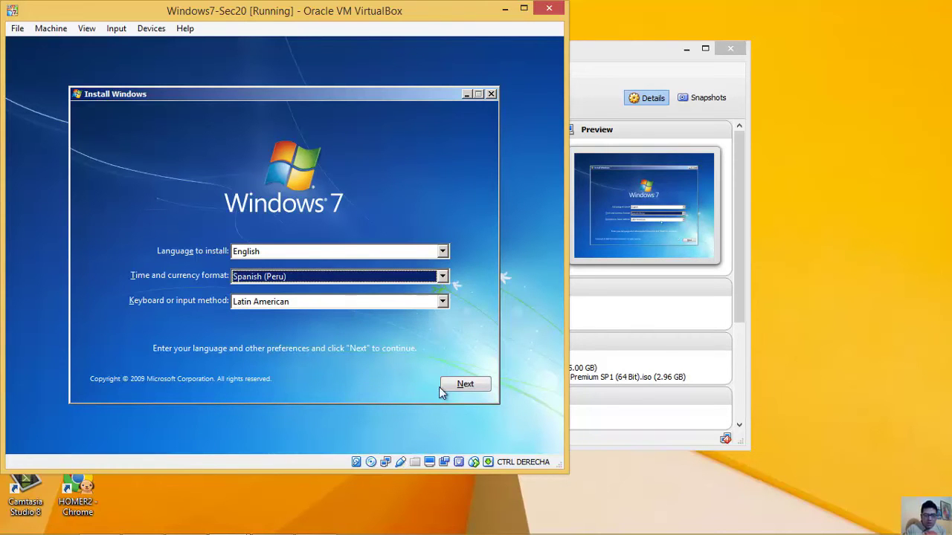
pyautogui.click(465, 386)
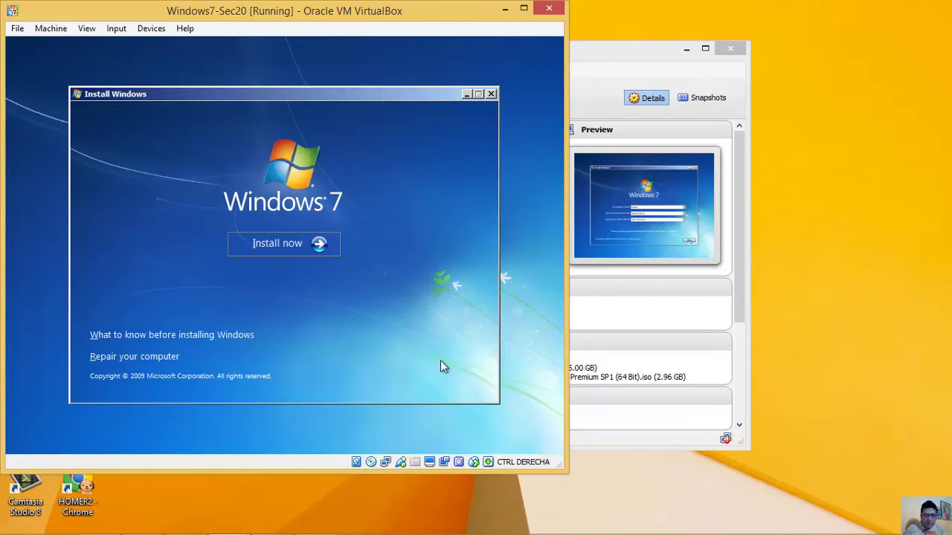
# Begin the Windows 7 installation, accepting the license terms and choosing the Custom (advanced) type.
pyautogui.click(281, 245)
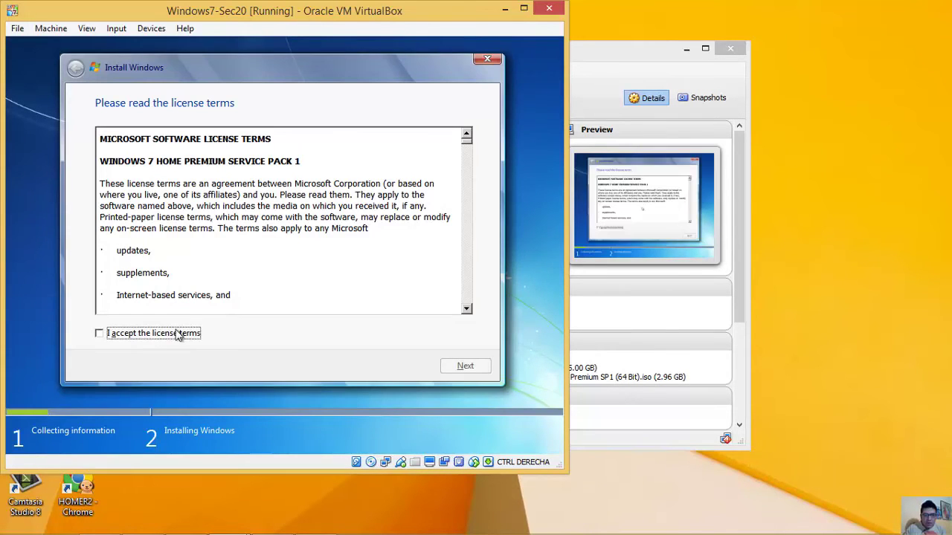
pyautogui.click(153, 333)
pyautogui.click(476, 368)
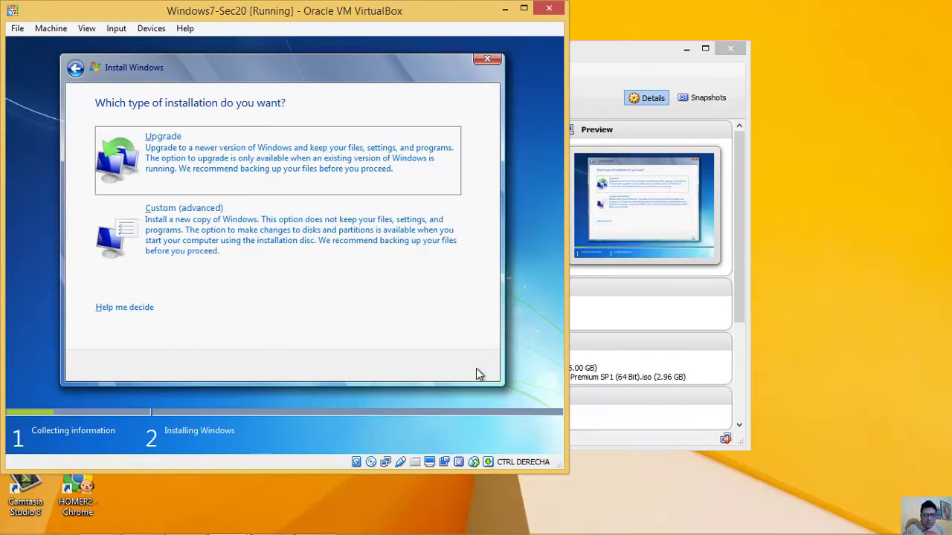
pyautogui.click(201, 235)
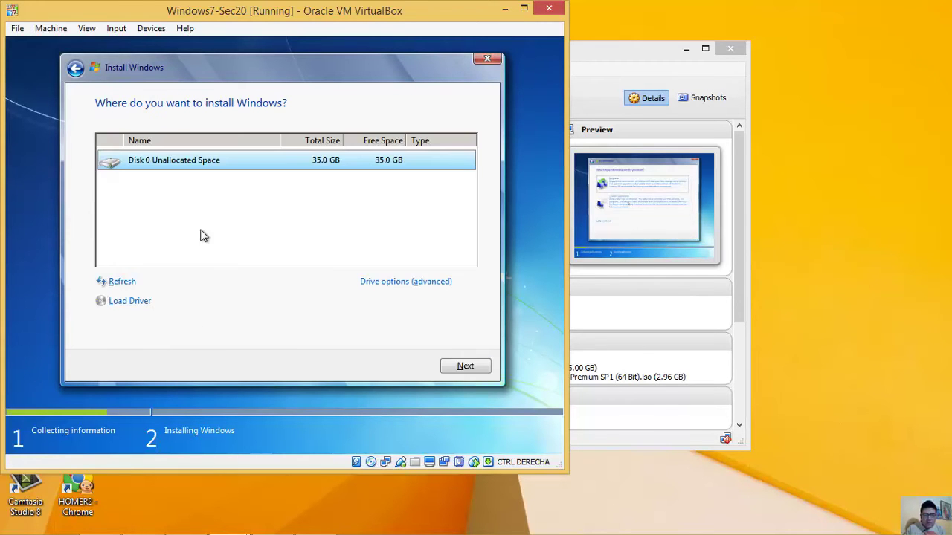
# Create a partition from the full 35840 MB of unallocated space and install Windows on Disk 0 Partition 2.
pyautogui.click(420, 287)
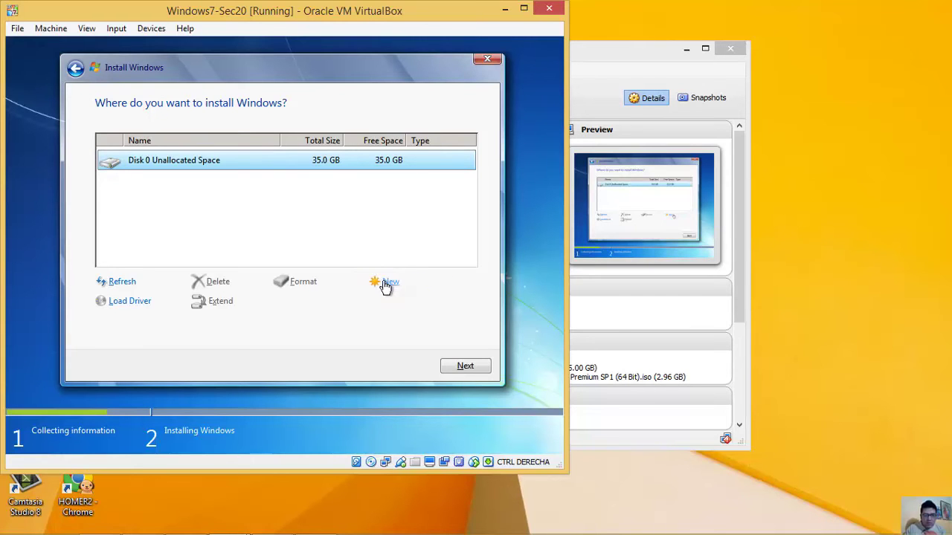
pyautogui.click(382, 286)
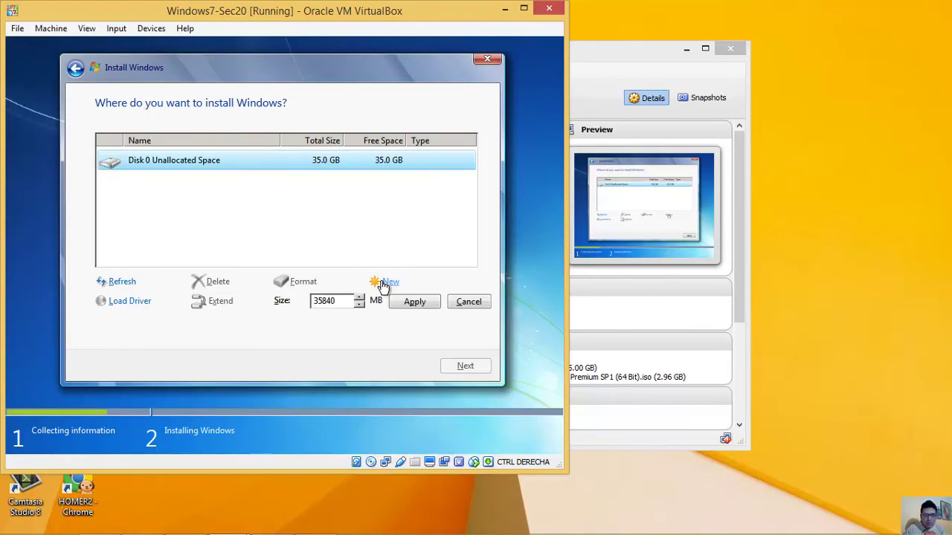
pyautogui.click(421, 305)
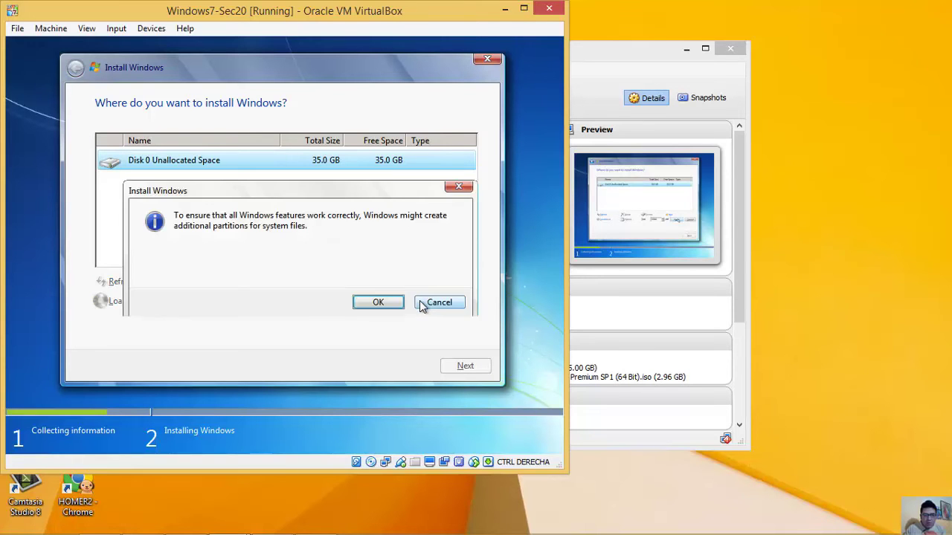
pyautogui.click(379, 301)
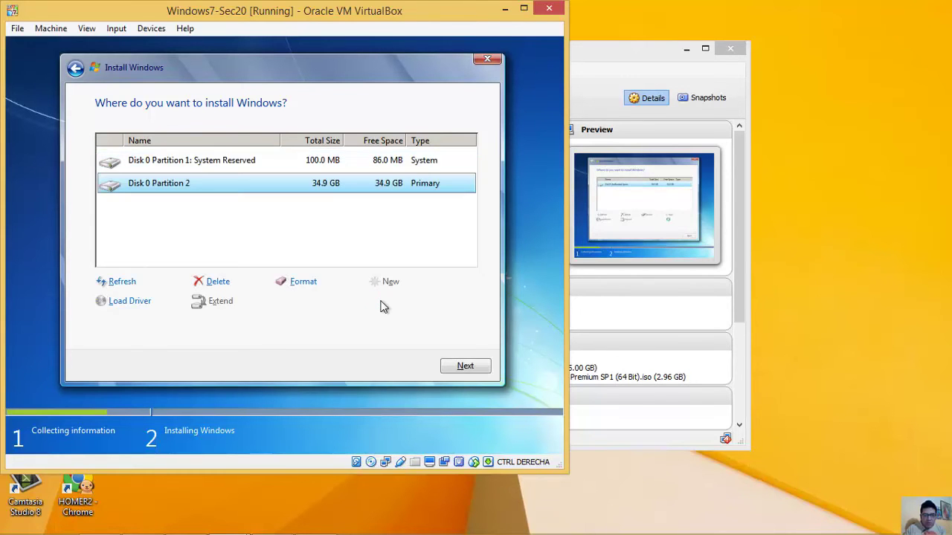
pyautogui.click(463, 365)
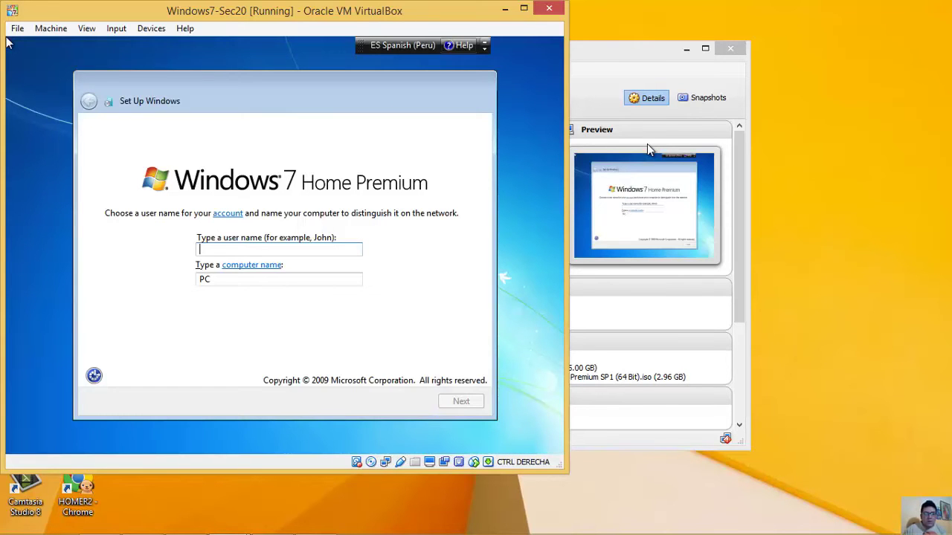
# Enter the user name for the Windows account and continue with the account password left blank.
pyautogui.write('cromero')
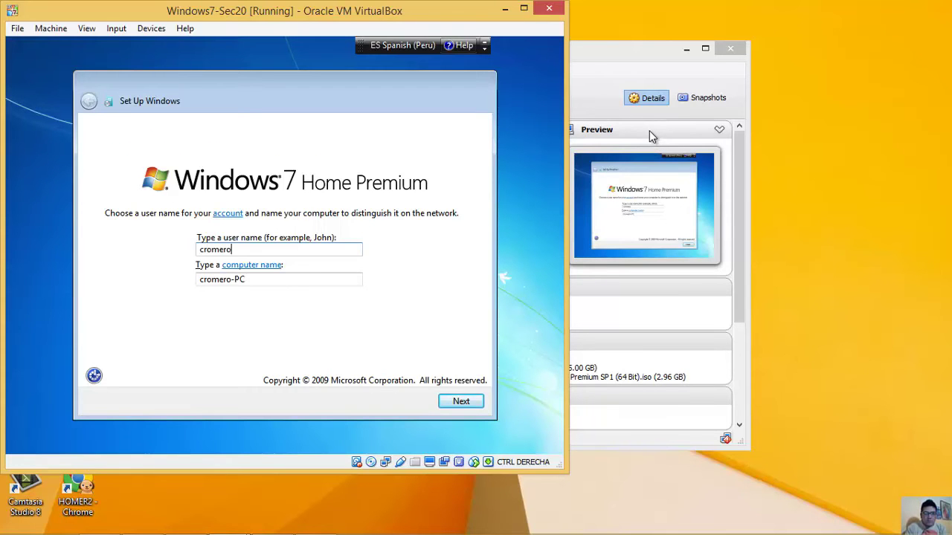
pyautogui.press('Return')
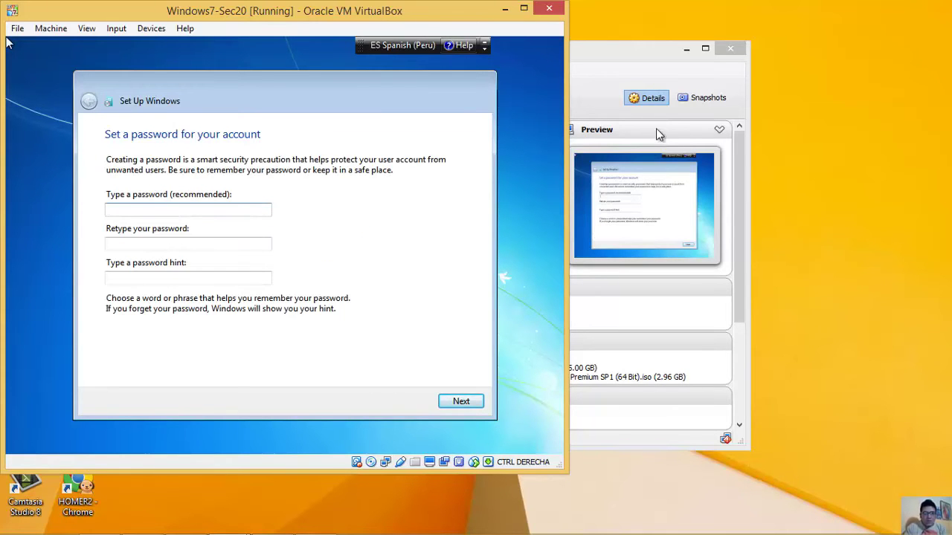
pyautogui.click(456, 401)
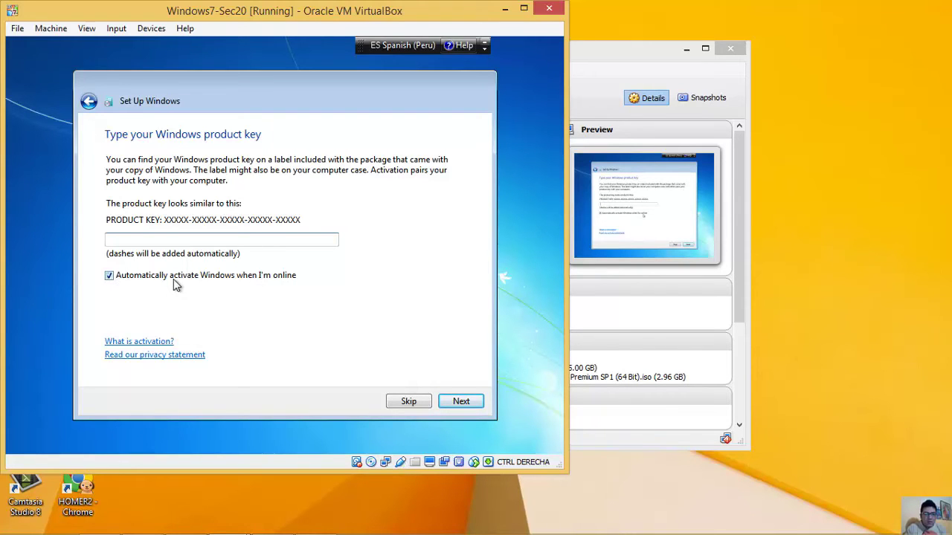
# Finish Windows setup with the product key blank, updates on Ask me later, time zone Bogota, Lima, Quito, and the Home network location.
pyautogui.click(474, 408)
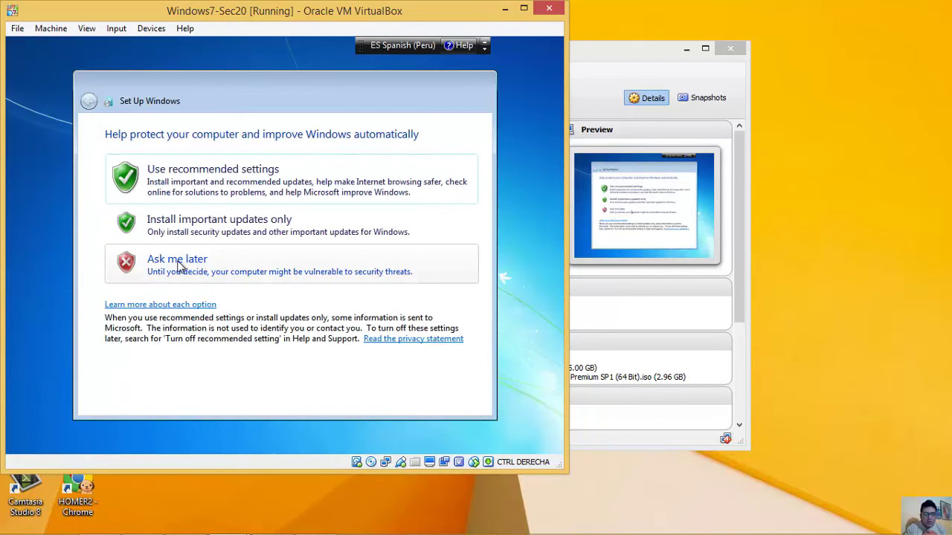
pyautogui.click(179, 267)
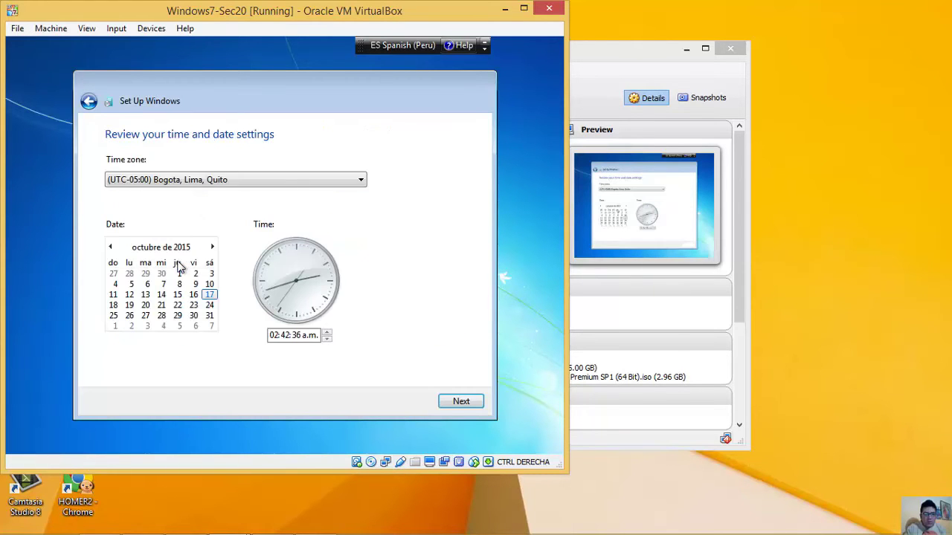
pyautogui.click(461, 404)
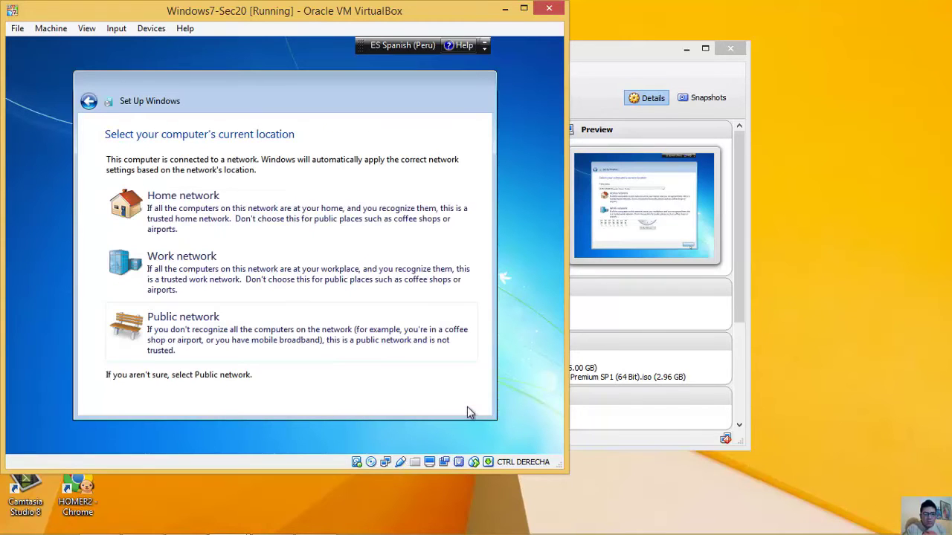
pyautogui.click(259, 220)
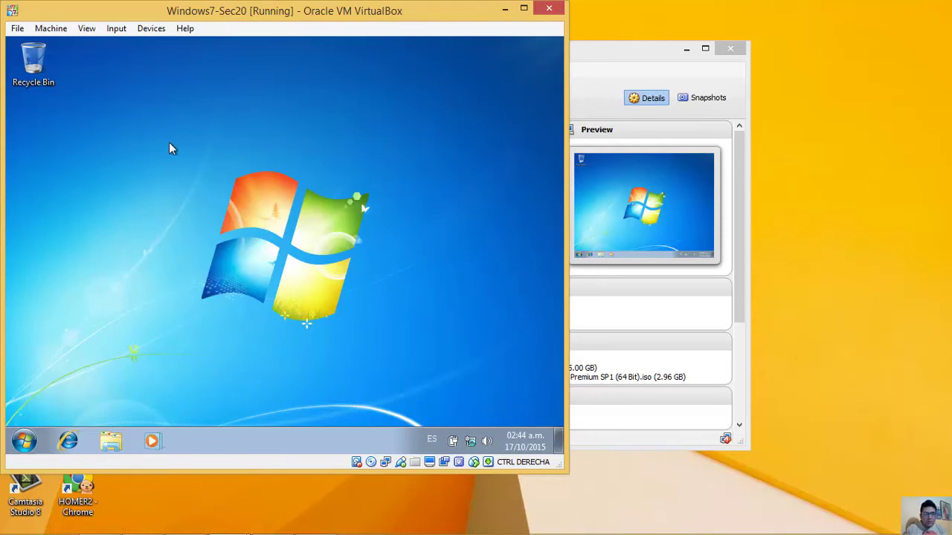
# Insert the Guest Additions CD image and run VBoxWindowsAdditions.exe, allowing it to make changes to the computer.
pyautogui.click(146, 31)
pyautogui.moveTo(199, 152)
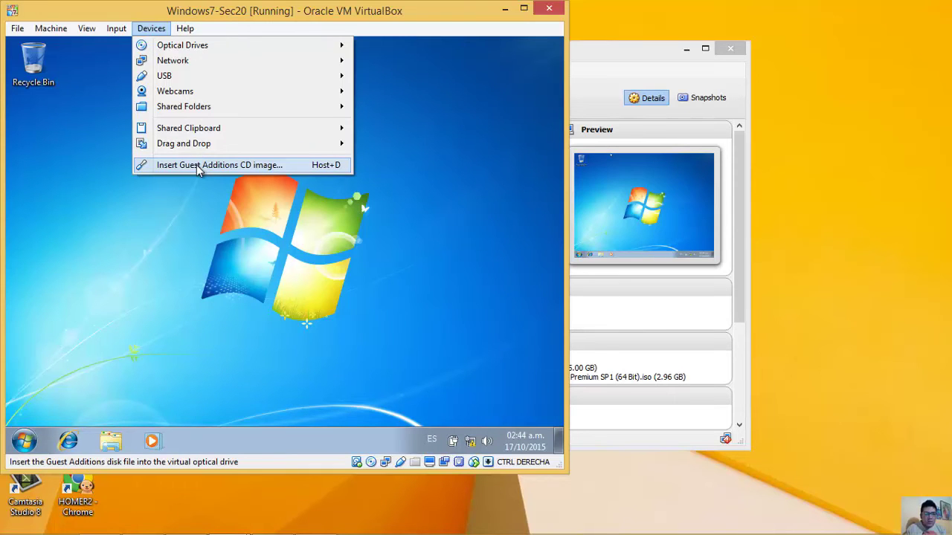
pyautogui.click(197, 165)
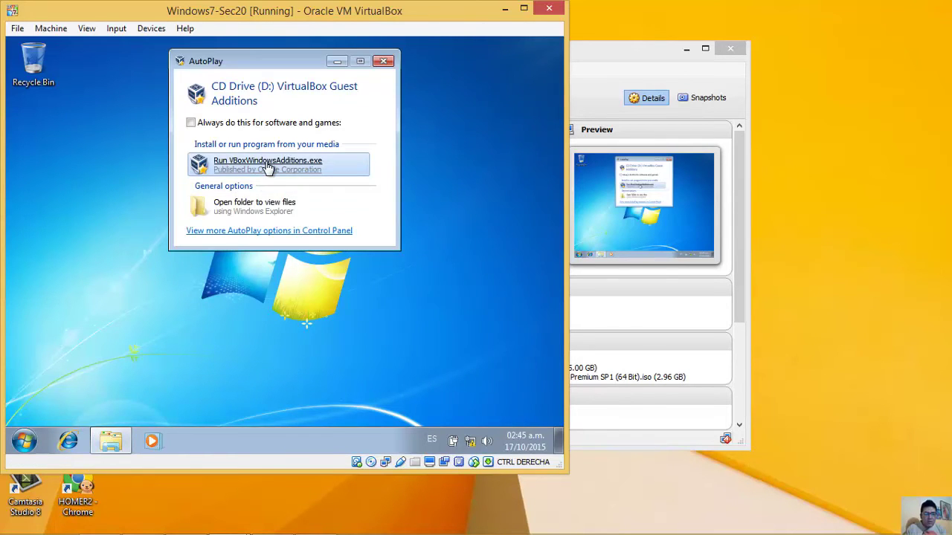
pyautogui.click(267, 165)
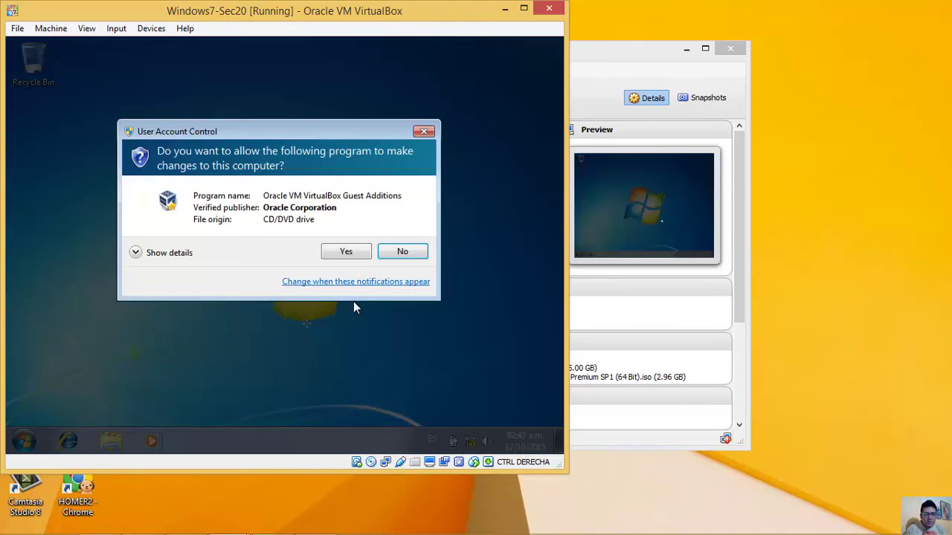
pyautogui.click(362, 255)
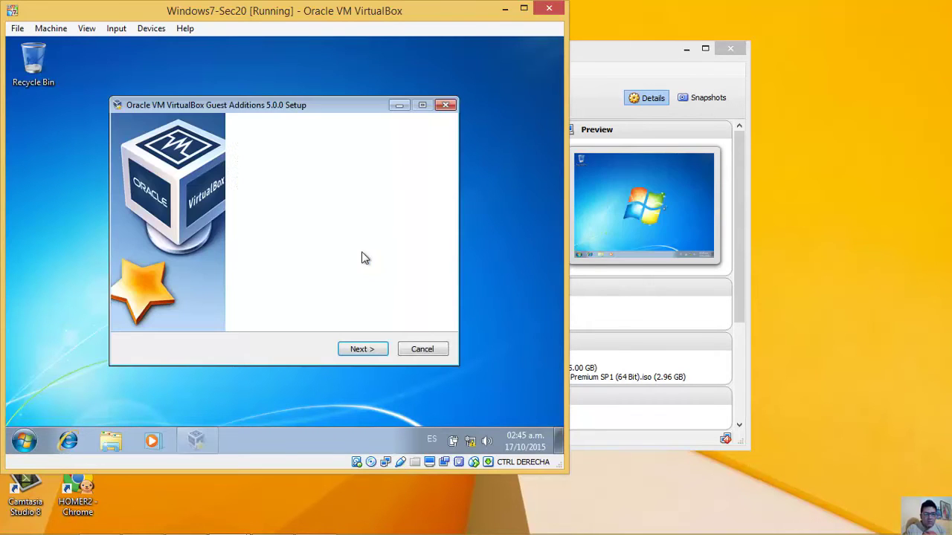
# Install Guest Additions 5.0.0 in the default folder, always trusting Oracle Corporation software, and reboot the machine immediately.
pyautogui.click(360, 351)
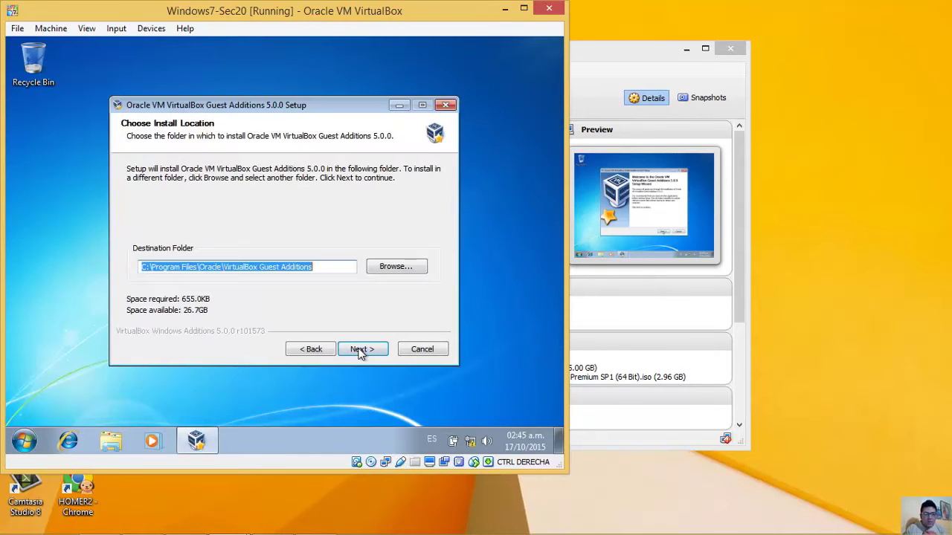
pyautogui.click(359, 350)
pyautogui.click(360, 351)
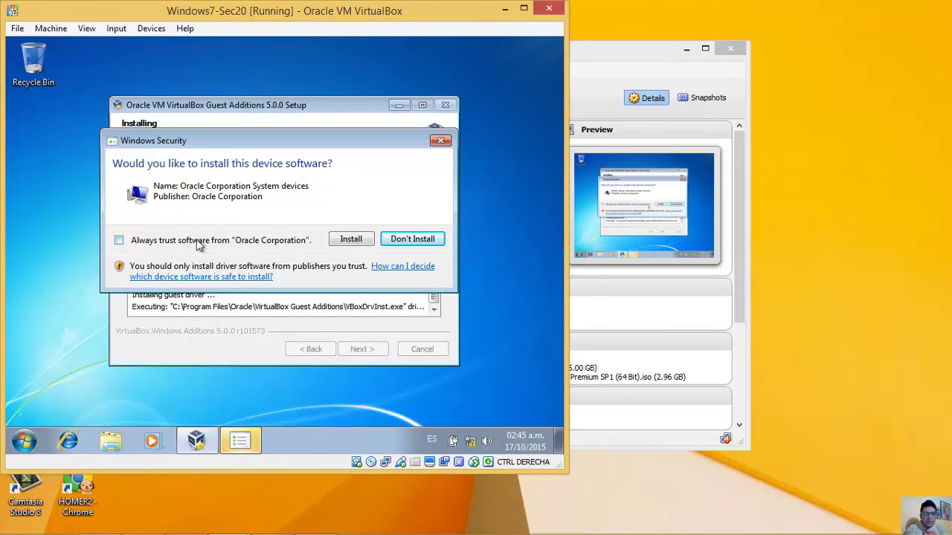
pyautogui.click(119, 240)
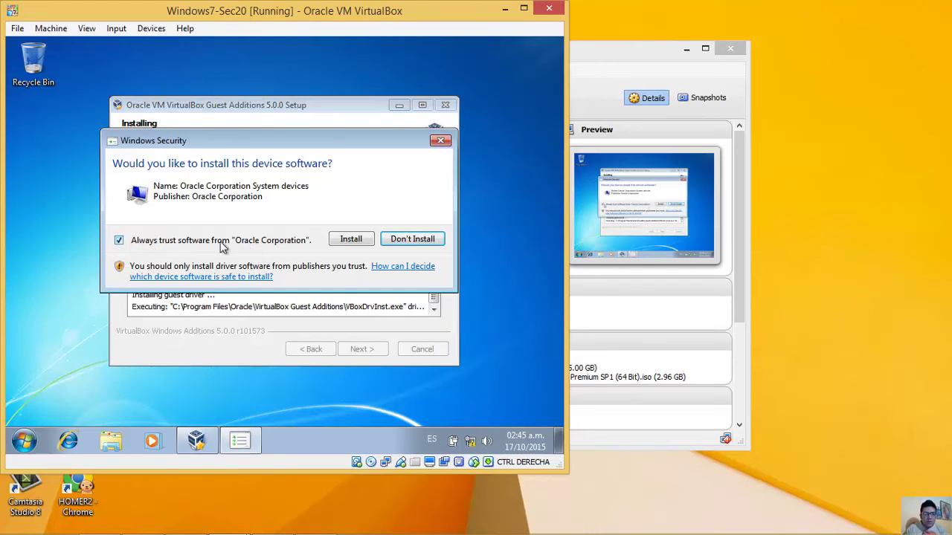
pyautogui.click(349, 240)
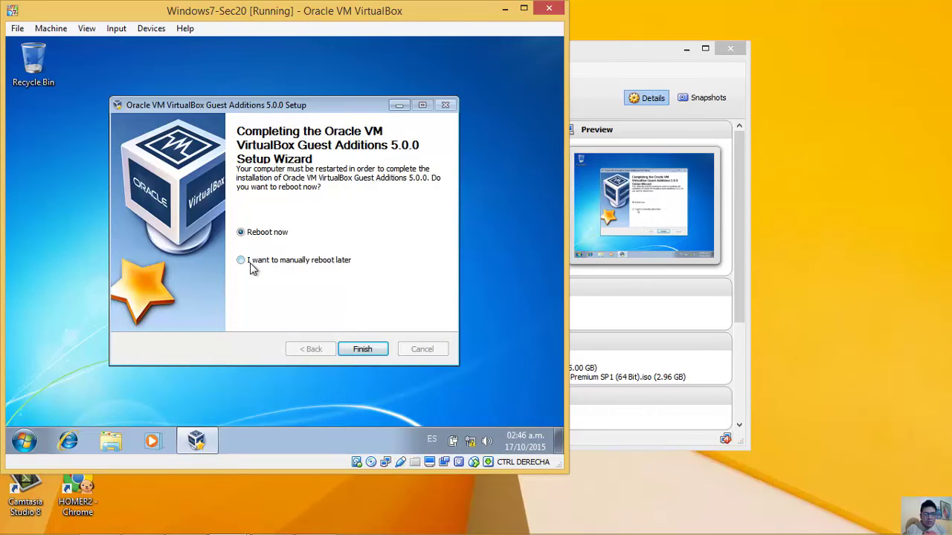
pyautogui.click(362, 350)
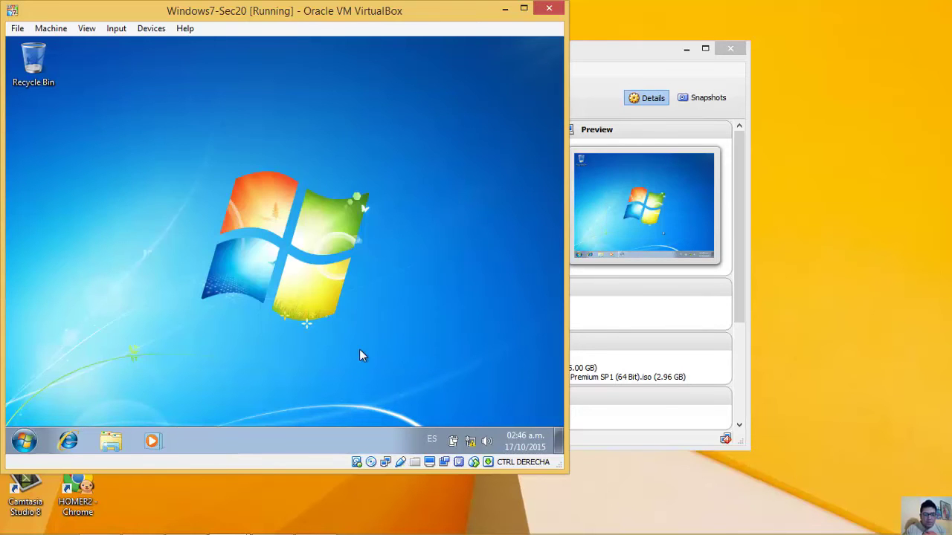
# Attach the CBM USB 2.0 [0100] device to the machine and open the ESQUETINO (E:) drive without scanning it.
pyautogui.click(150, 28)
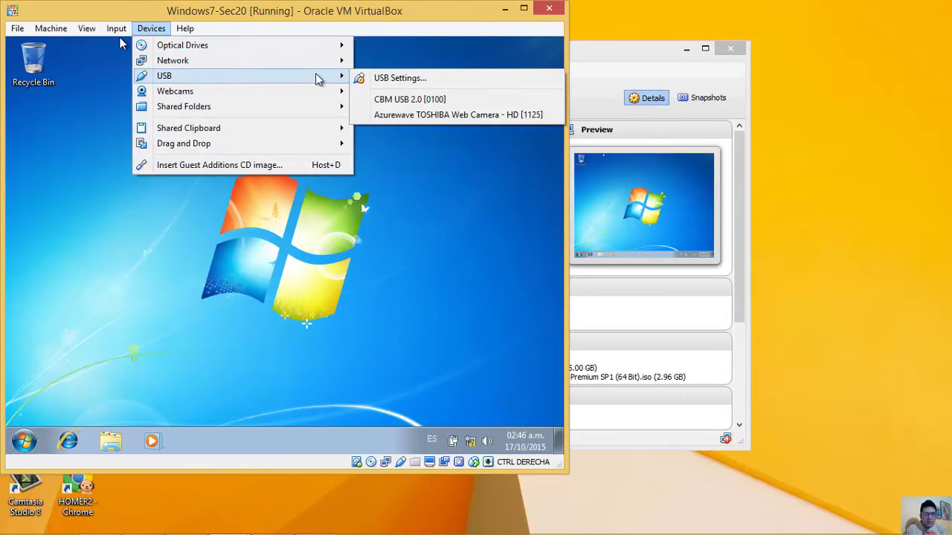
pyautogui.click(416, 98)
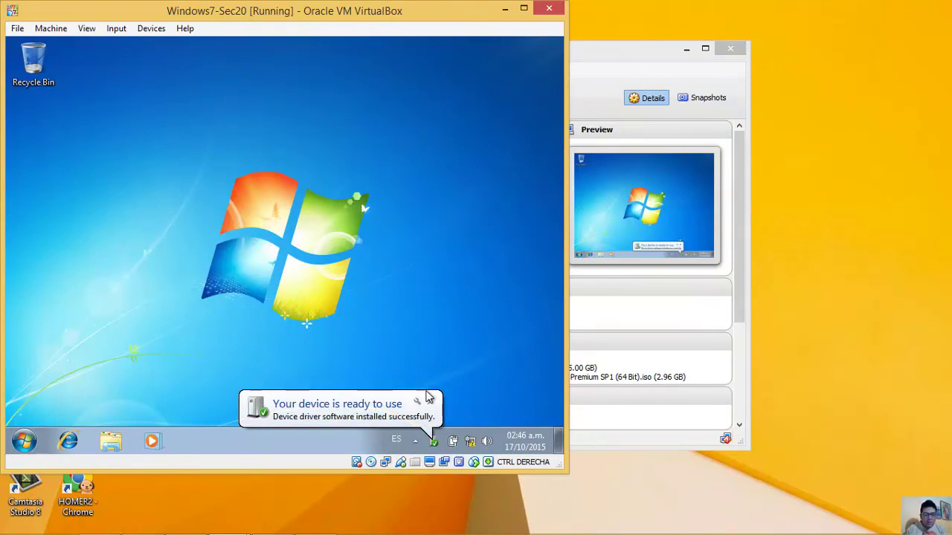
pyautogui.click(428, 404)
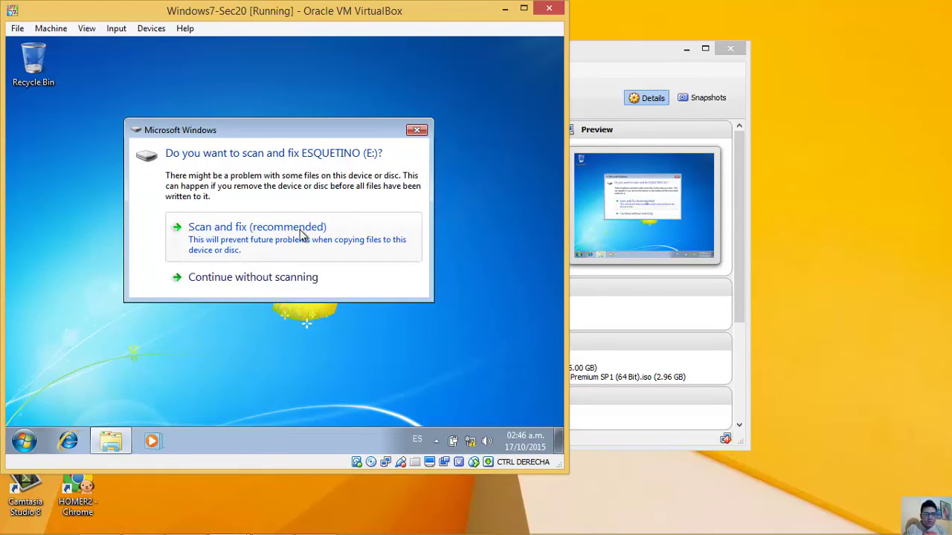
pyautogui.click(291, 281)
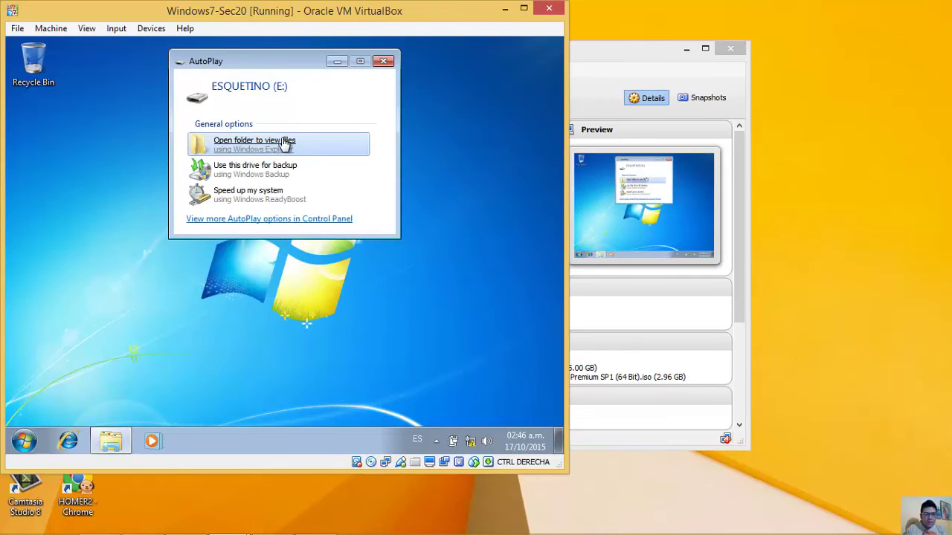
pyautogui.click(285, 143)
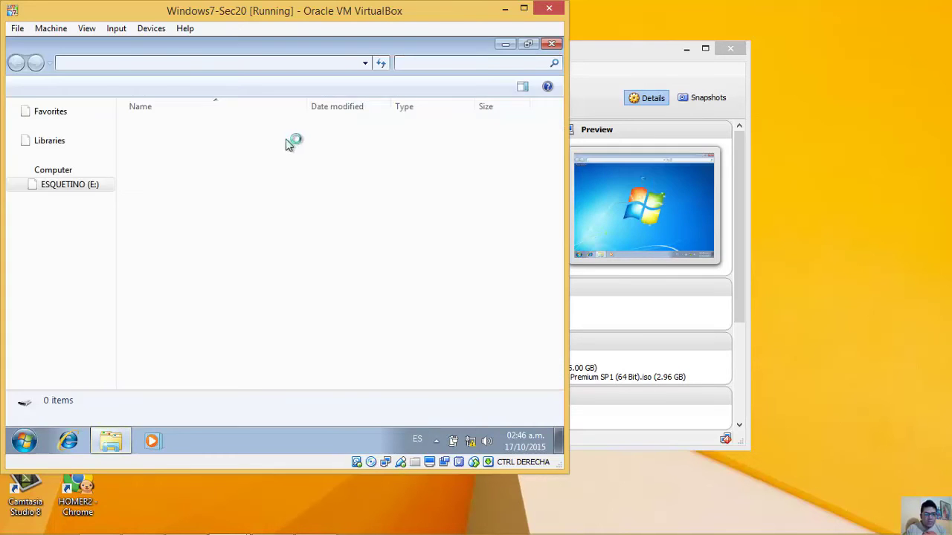
pyautogui.click(223, 247)
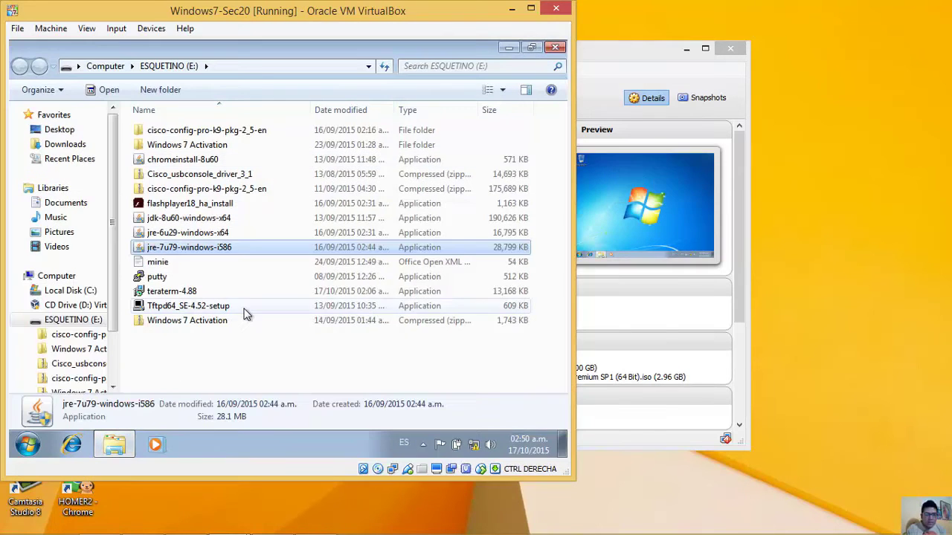
# Run Windows 7 Activation from its folder on the USB drive as administrator, install the loader, and restart the computer.
pyautogui.doubleClick(225, 146)
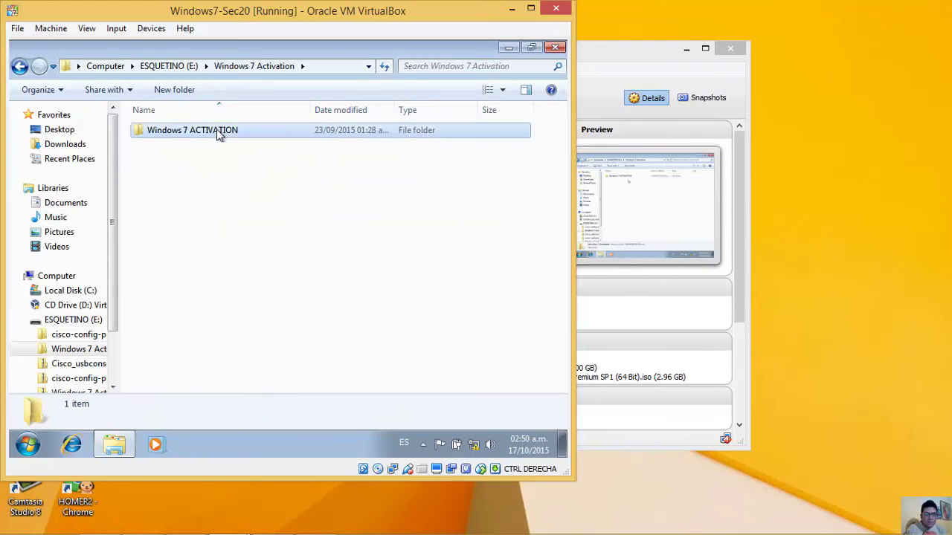
pyautogui.doubleClick(218, 133)
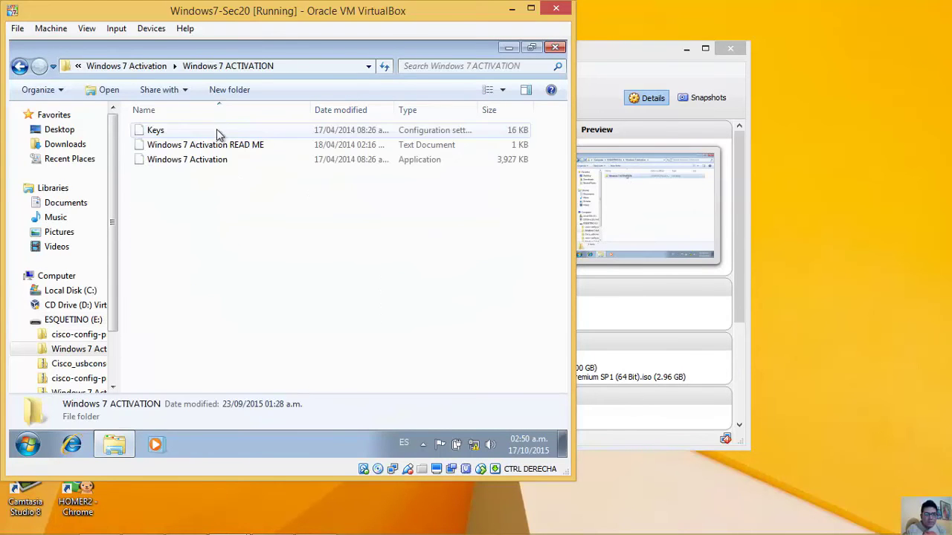
pyautogui.rightClick(190, 161)
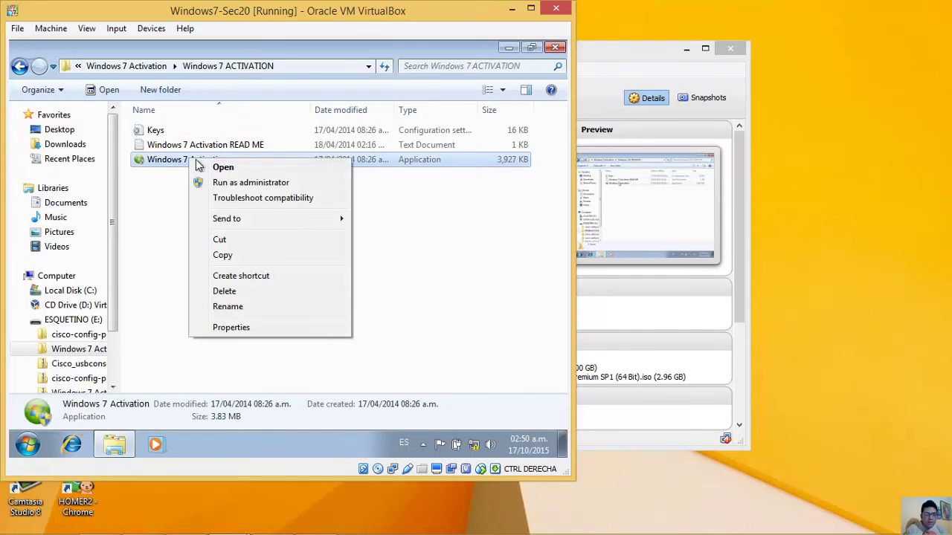
pyautogui.click(250, 183)
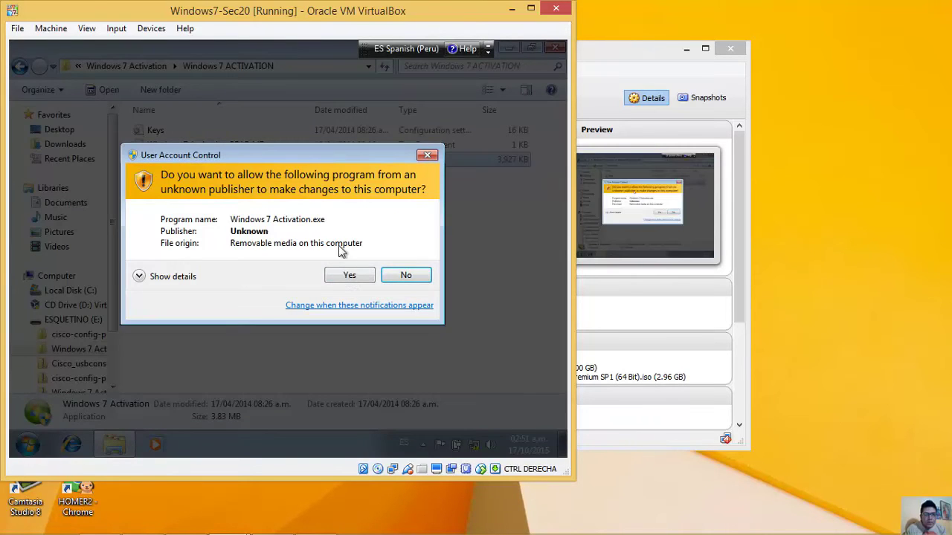
pyautogui.click(351, 277)
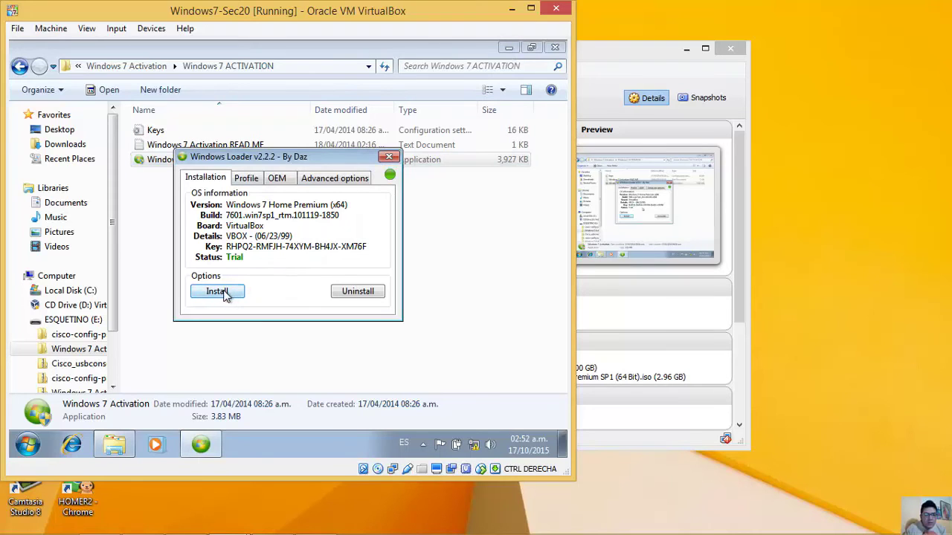
pyautogui.click(217, 291)
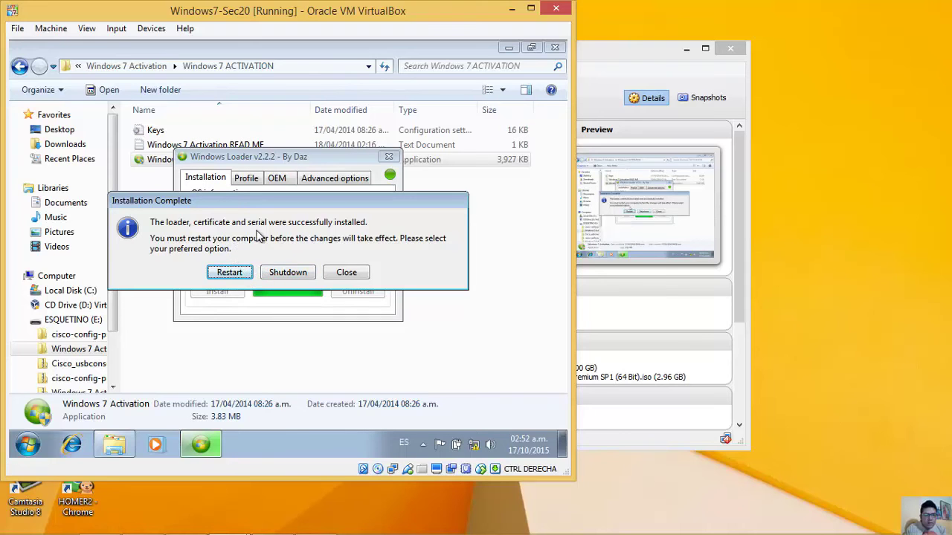
pyautogui.click(227, 274)
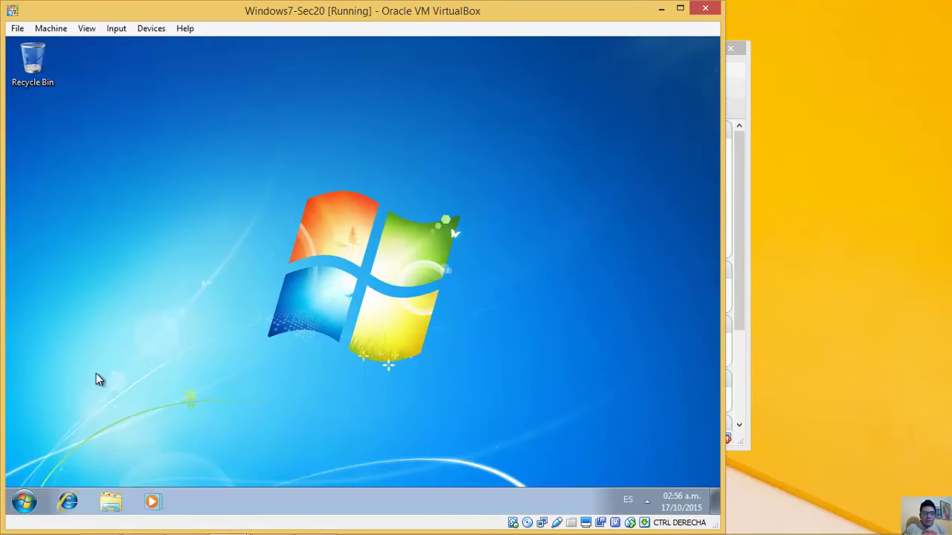
pyautogui.click(154, 30)
pyautogui.moveTo(248, 85)
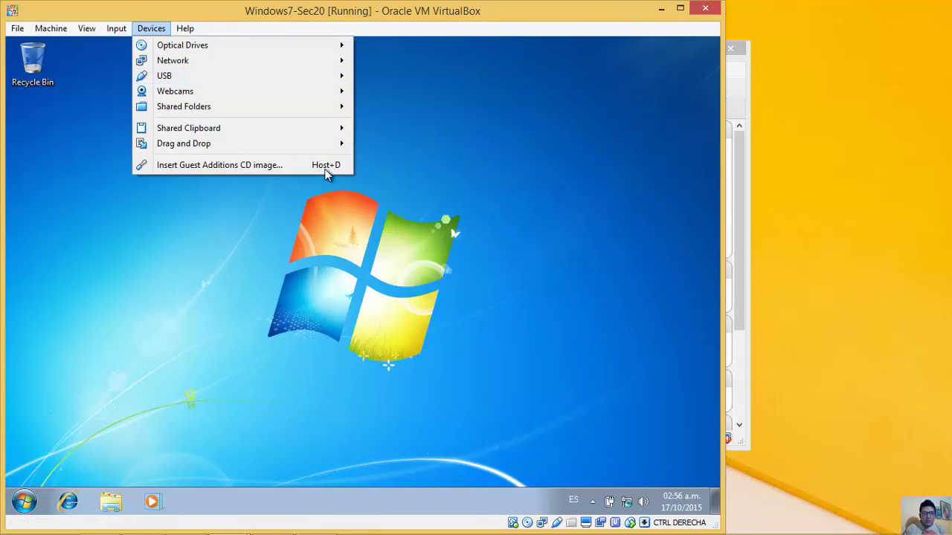
pyautogui.click(294, 308)
# Open the ESQUETINO (E:) drive from Computer in Windows Explorer.
pyautogui.click(112, 509)
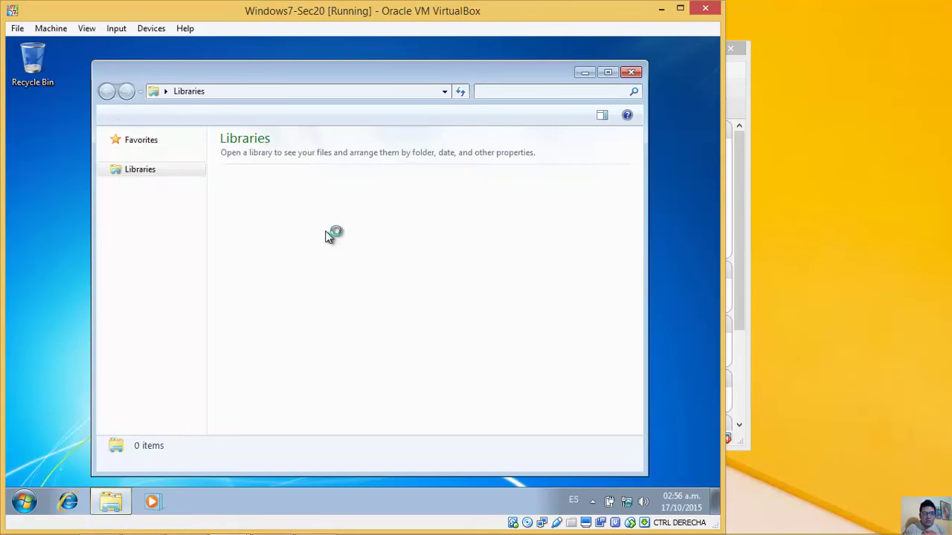
pyautogui.click(152, 302)
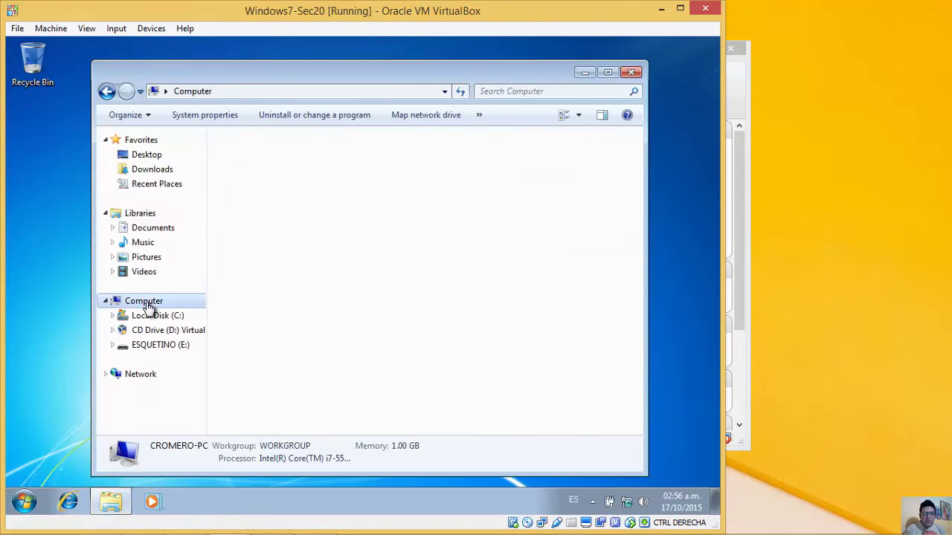
pyautogui.doubleClick(455, 235)
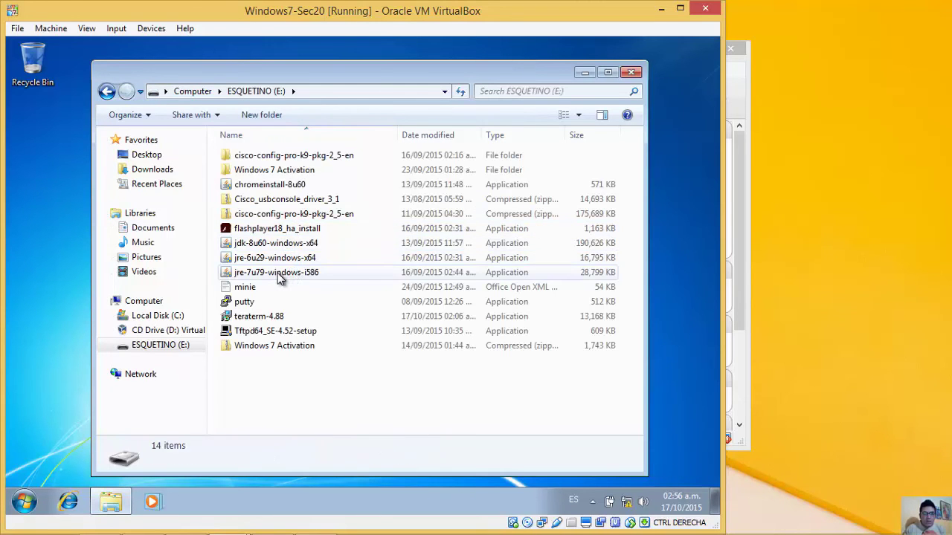
# Run jre-7u79-windows-i586 as administrator and install Java in the default destination folder.
pyautogui.click(277, 273)
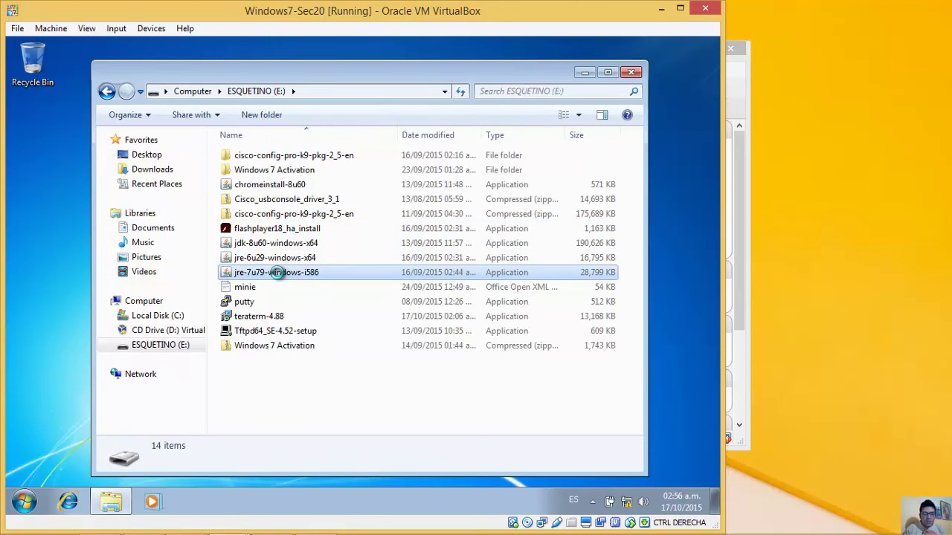
pyautogui.rightClick(277, 272)
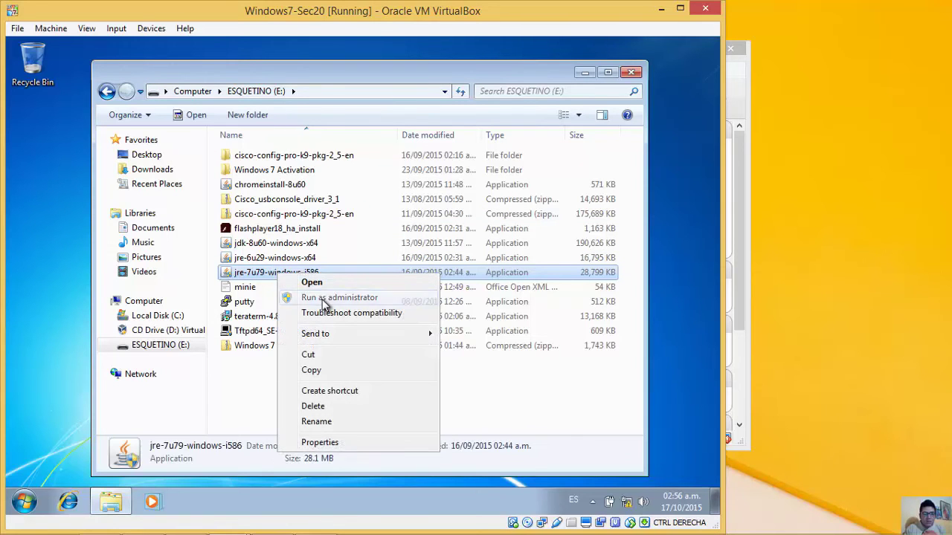
pyautogui.click(325, 301)
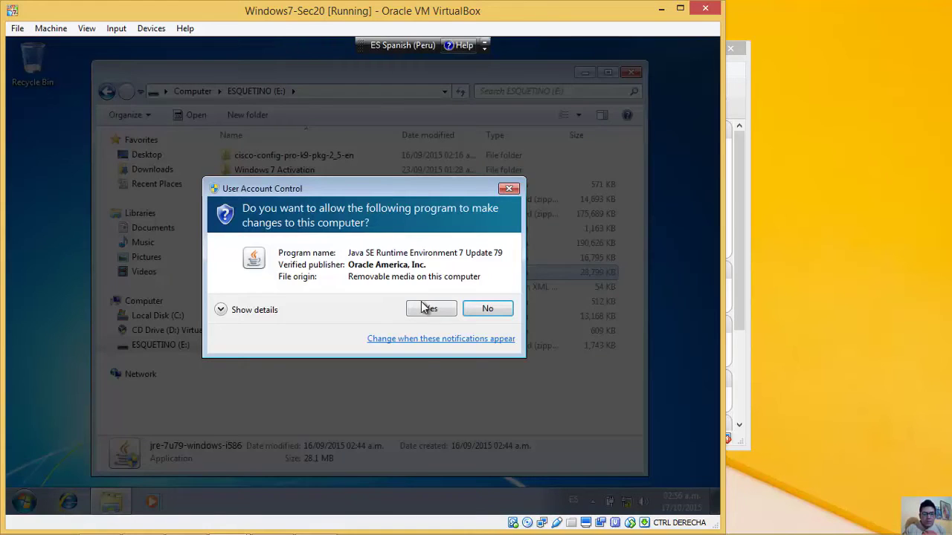
pyautogui.click(422, 308)
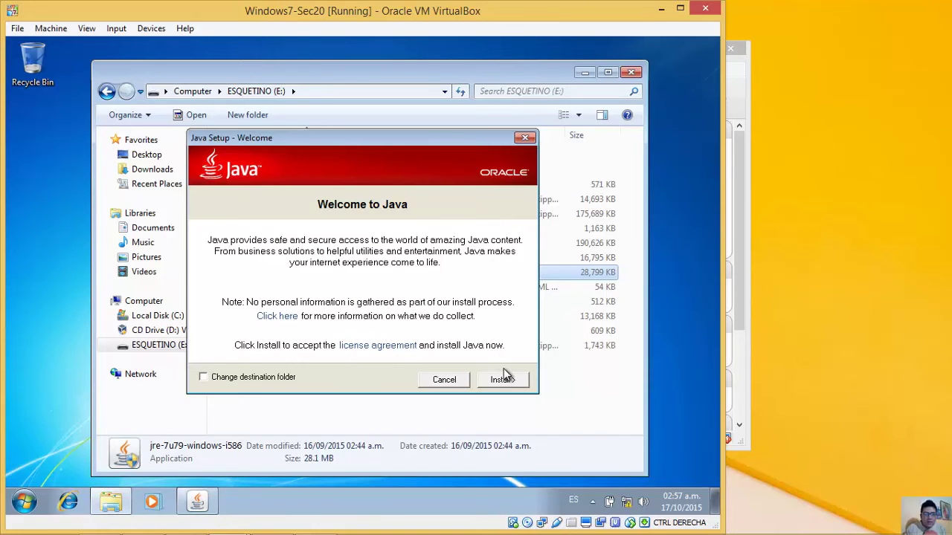
pyautogui.click(504, 380)
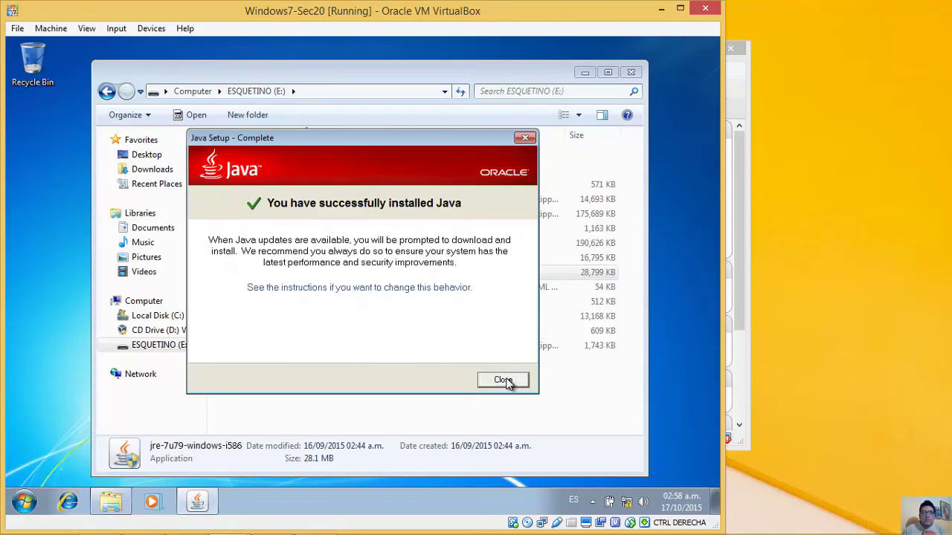
# Close the finished Java setup, then find Configure Java and run it as administrator, allowing it to make changes.
pyautogui.click(522, 383)
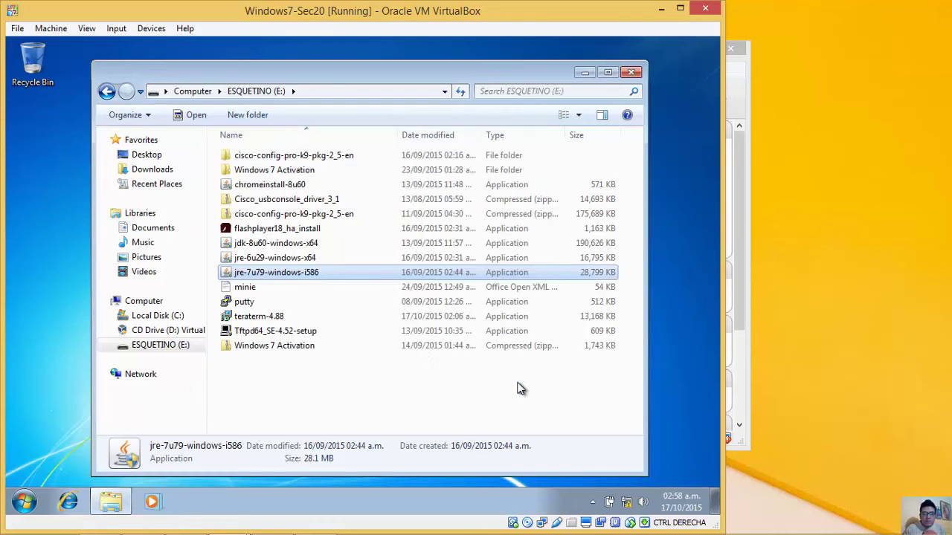
pyautogui.click(584, 73)
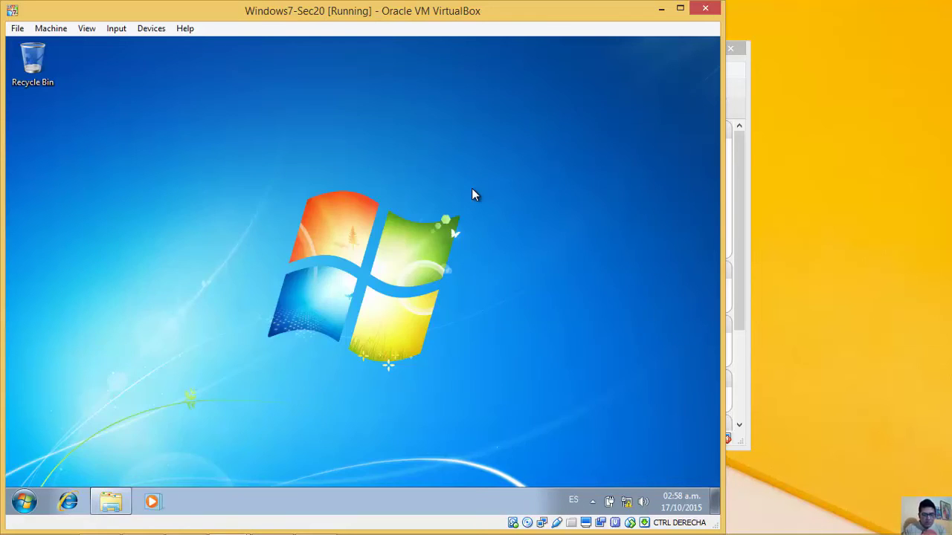
pyautogui.press('super')
pyautogui.write('java')
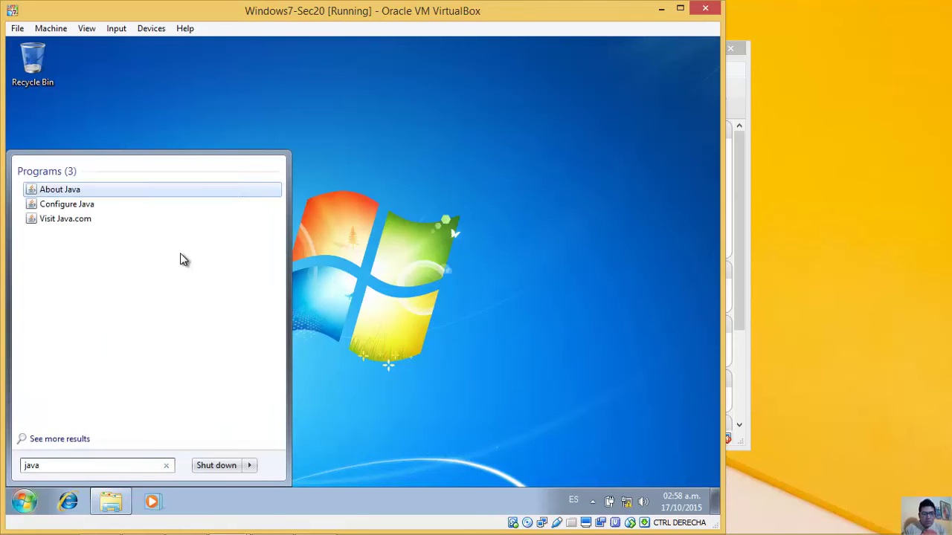
pyautogui.rightClick(73, 211)
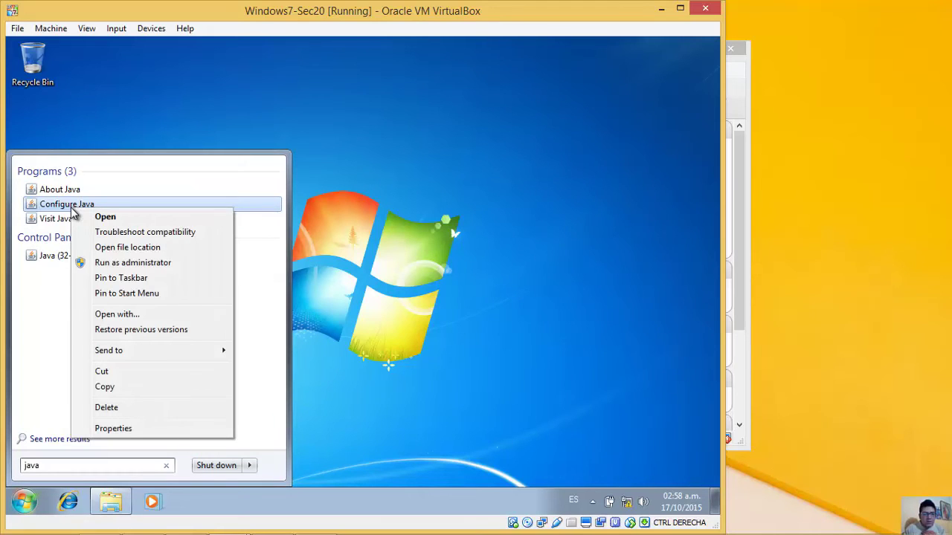
pyautogui.click(133, 265)
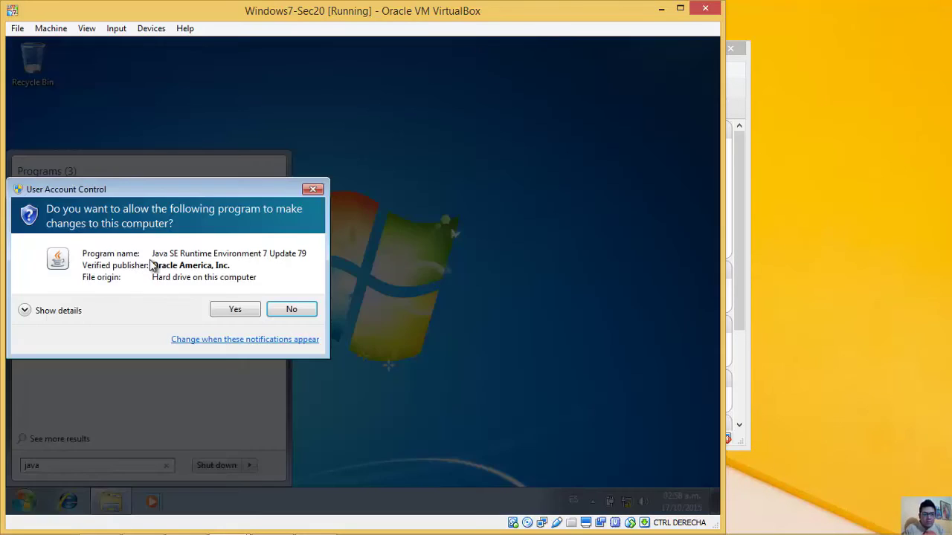
pyautogui.click(235, 310)
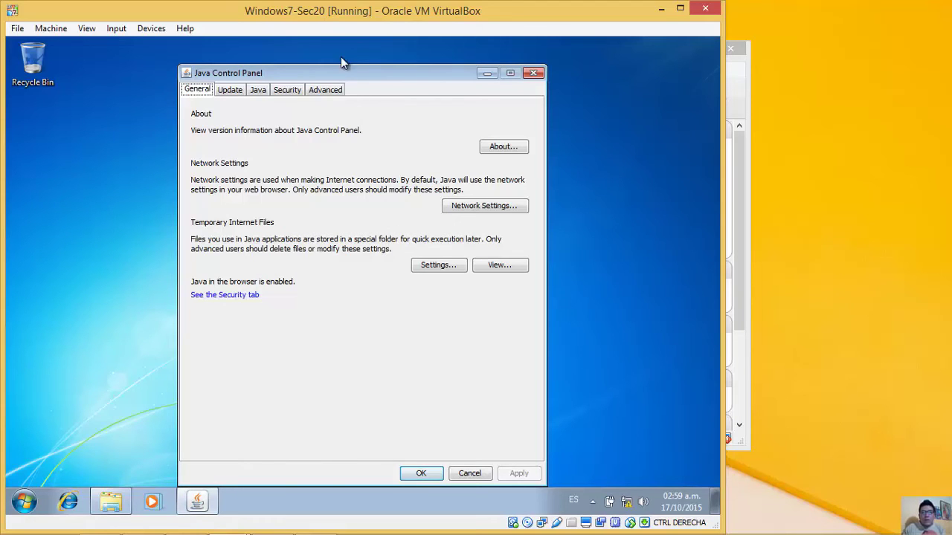
# Set the Java security level to Medium (Least secure setting) and apply the change.
pyautogui.click(336, 92)
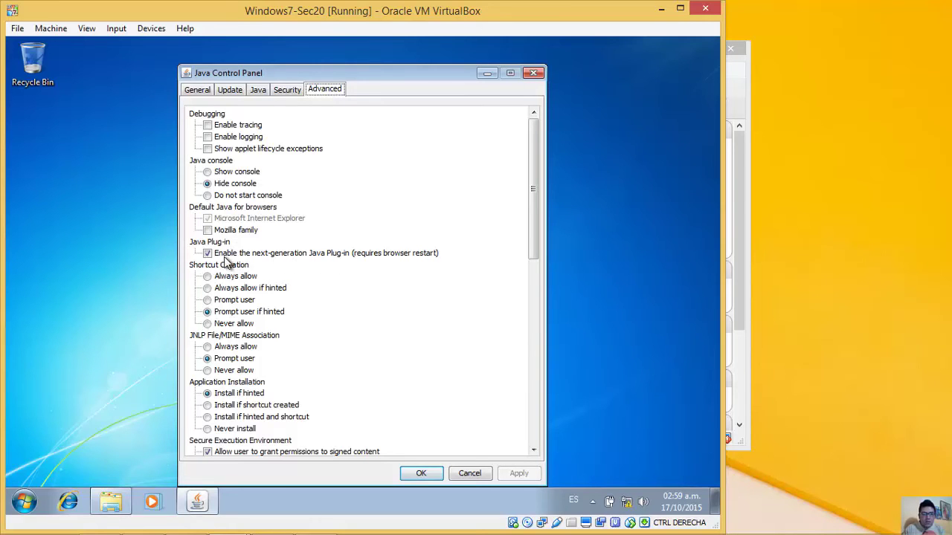
pyautogui.click(285, 90)
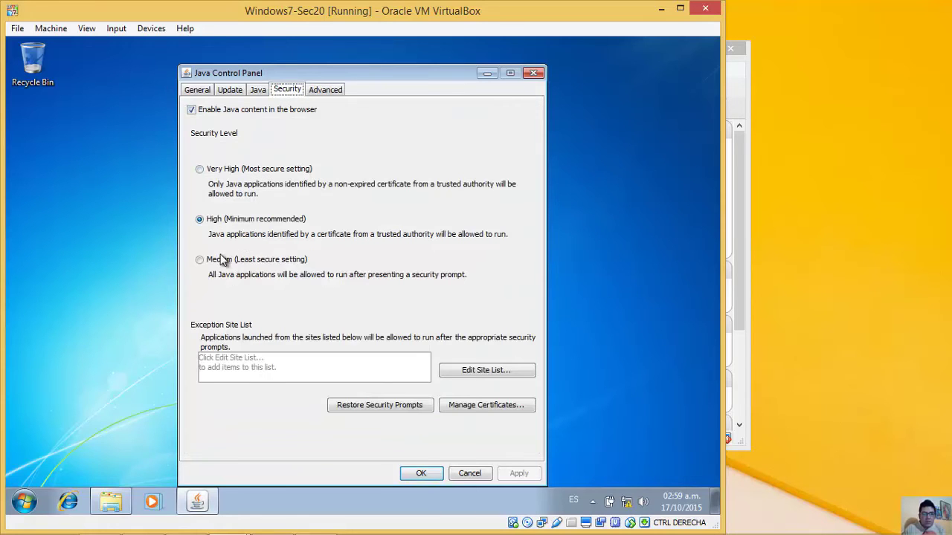
pyautogui.click(200, 262)
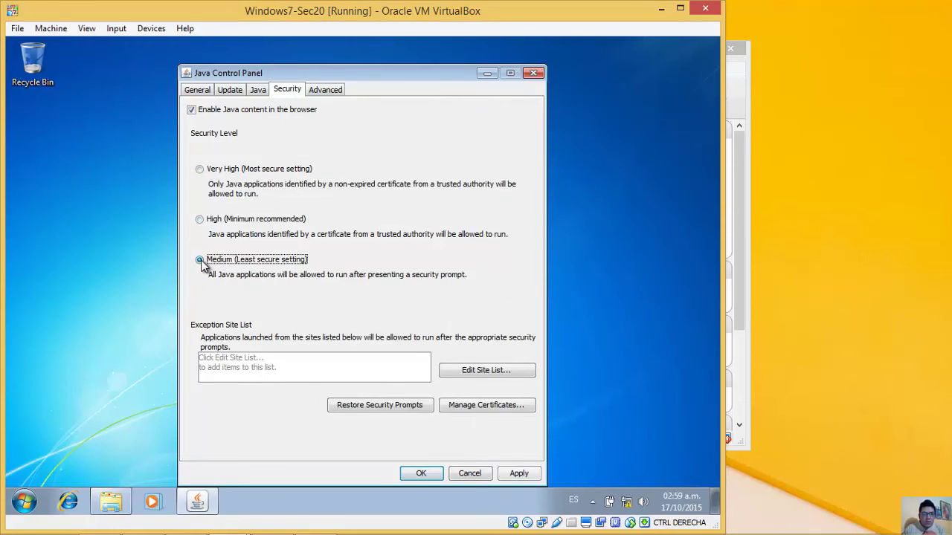
pyautogui.click(521, 474)
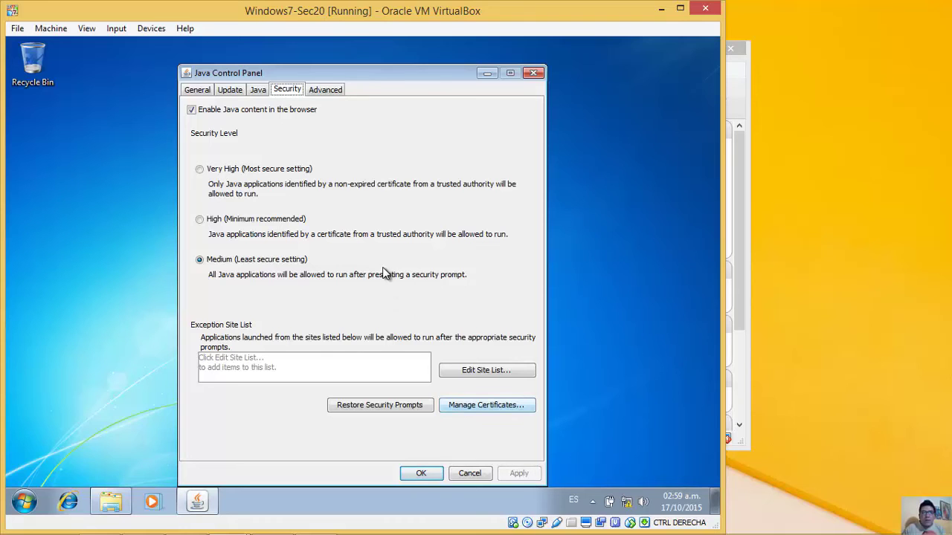
# Set the runtime parameters of the Java 1.7.0_79 entry to -Xmx256m, apply the change, and close the Java Control Panel.
pyautogui.click(264, 90)
pyautogui.click(502, 130)
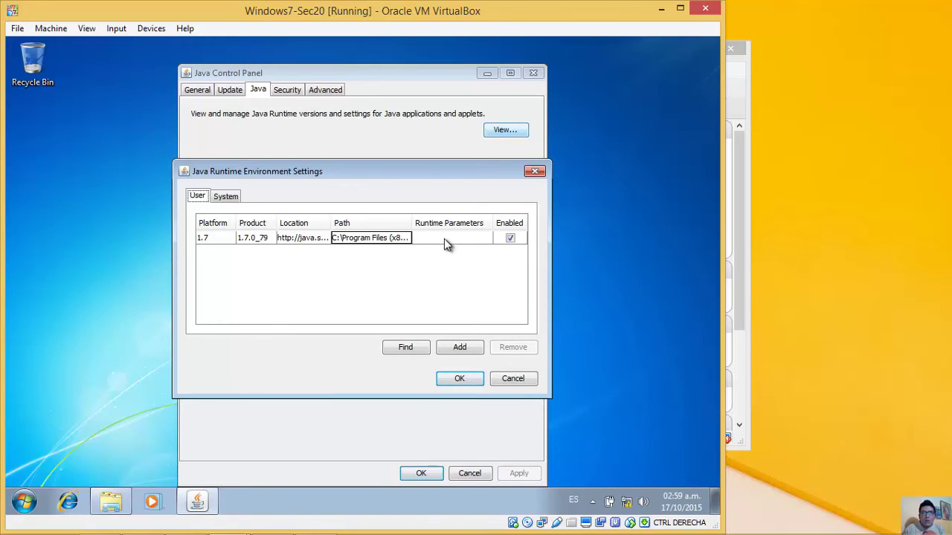
pyautogui.click(444, 239)
pyautogui.click(452, 238)
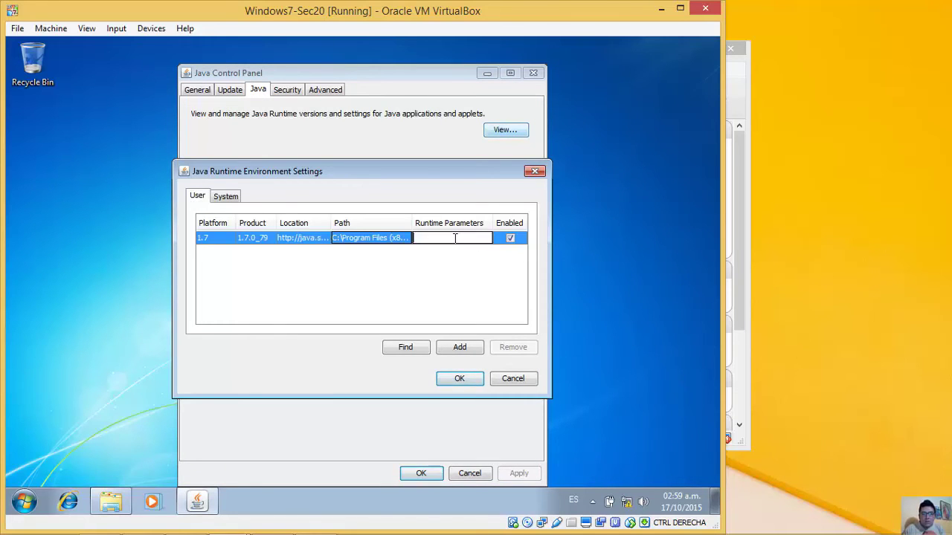
pyautogui.write('-Xmx256m')
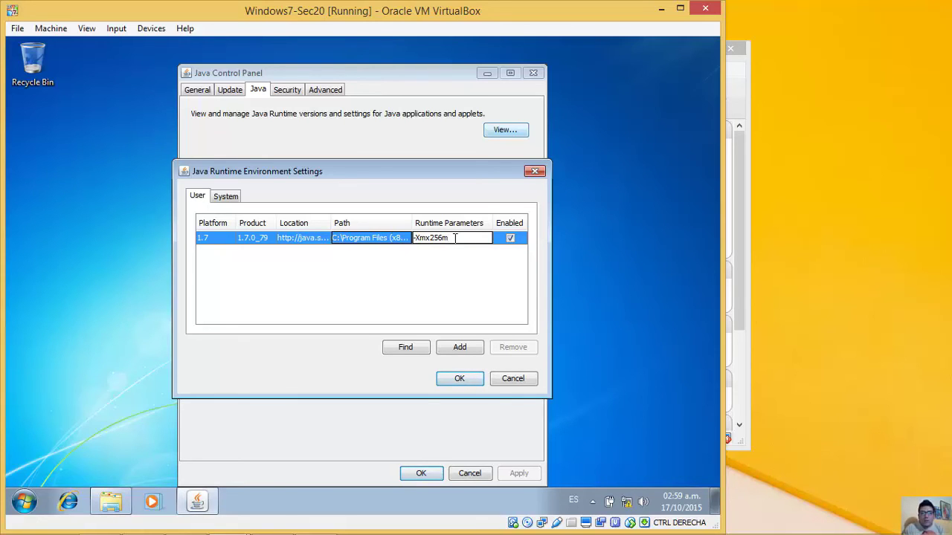
pyautogui.click(459, 379)
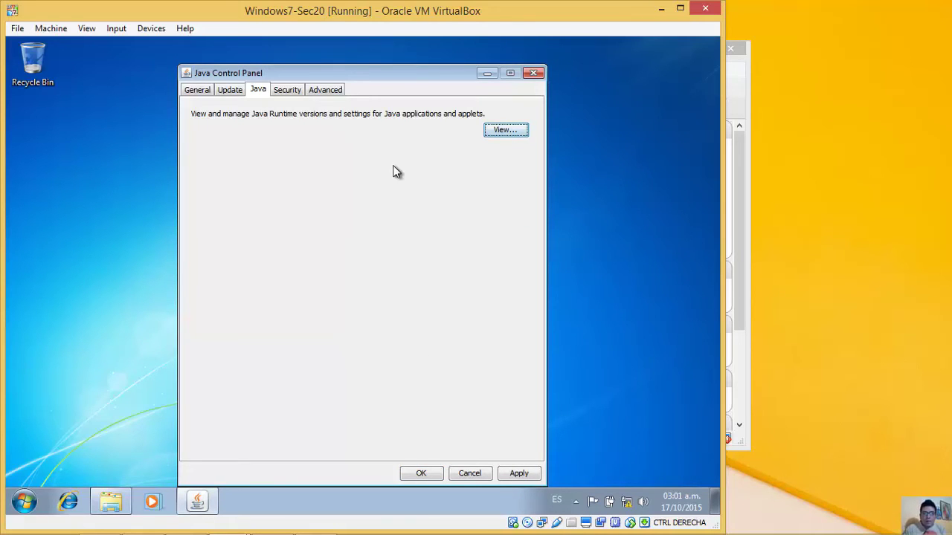
pyautogui.click(534, 478)
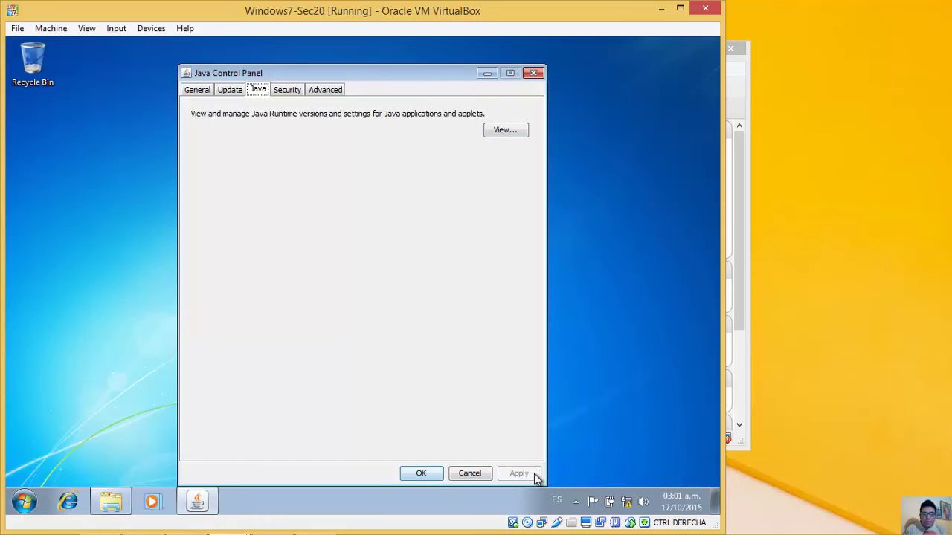
pyautogui.click(418, 476)
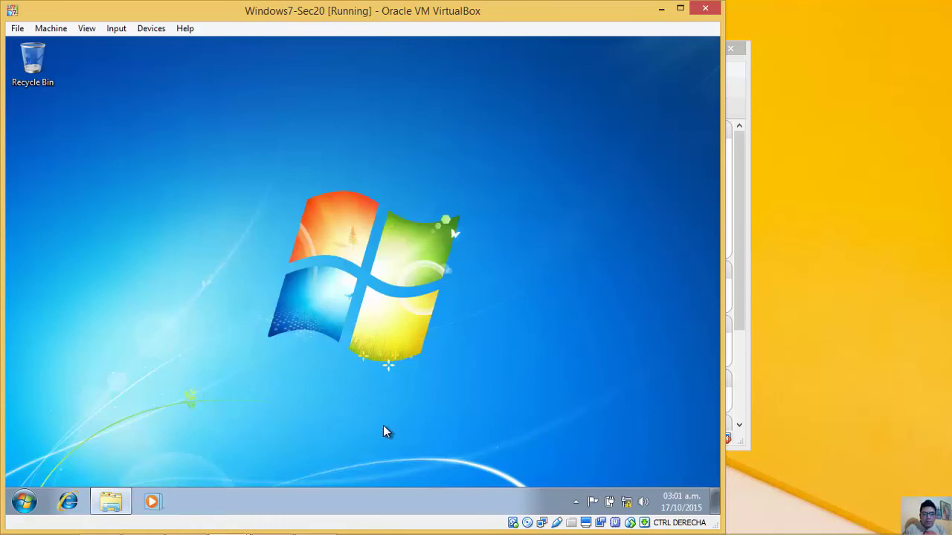
# Copy the putty application from the ESQUETINO (E:) drive to the desktop.
pyautogui.click(111, 502)
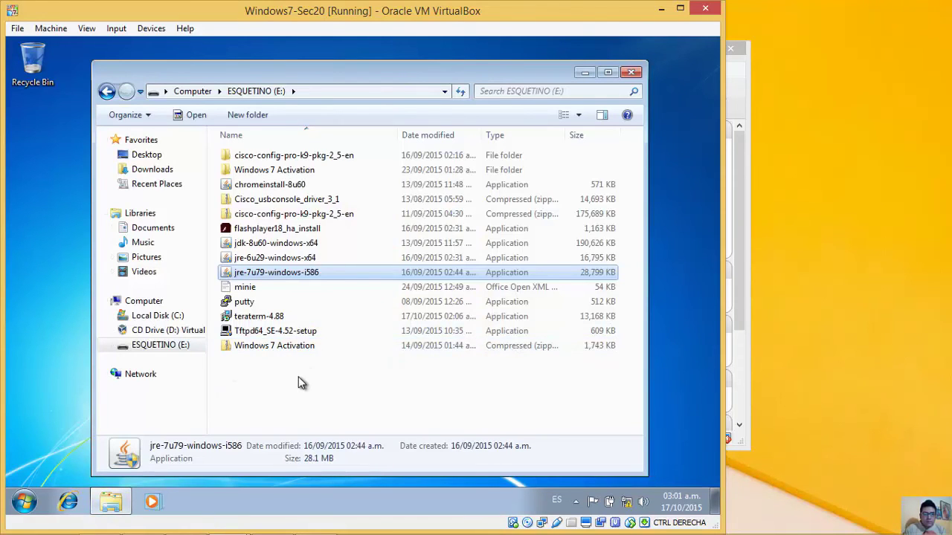
pyautogui.click(243, 305)
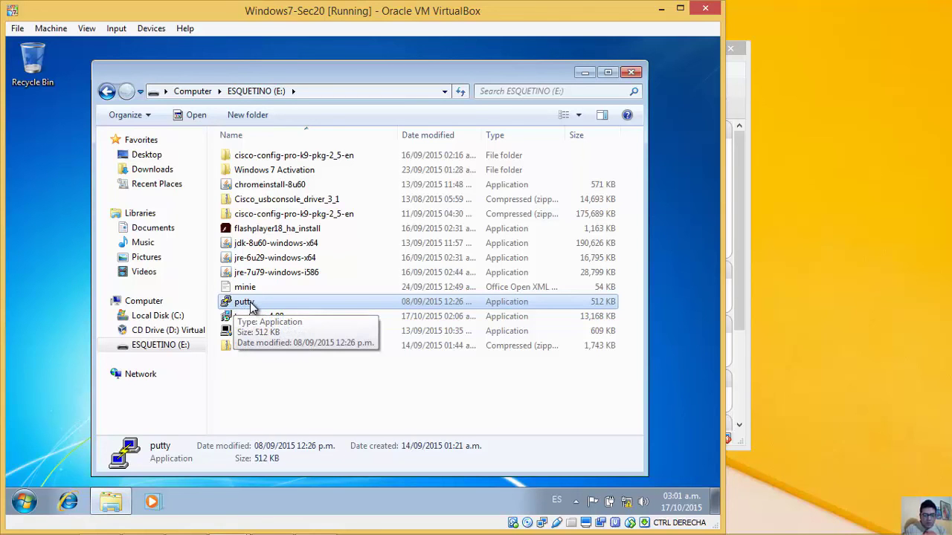
pyautogui.rightClick(250, 303)
pyautogui.click(302, 401)
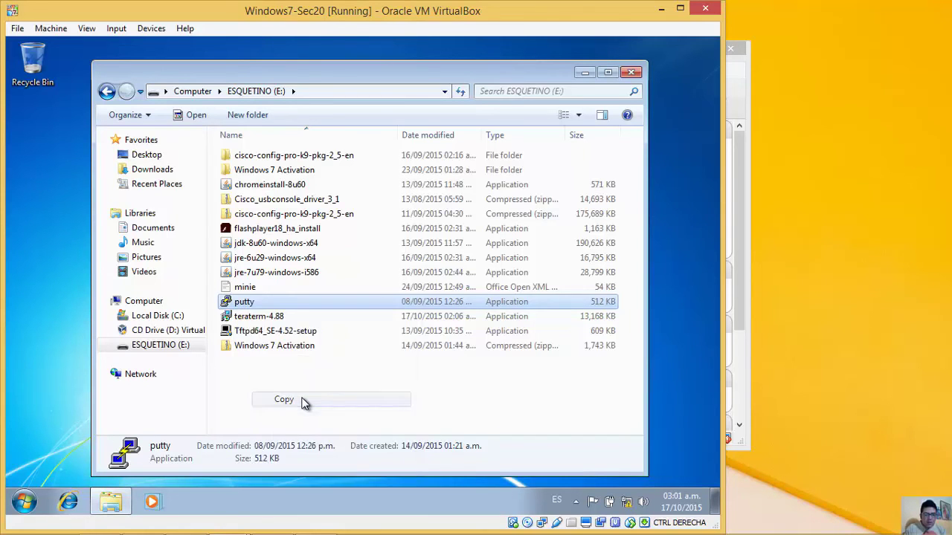
pyautogui.rightClick(43, 191)
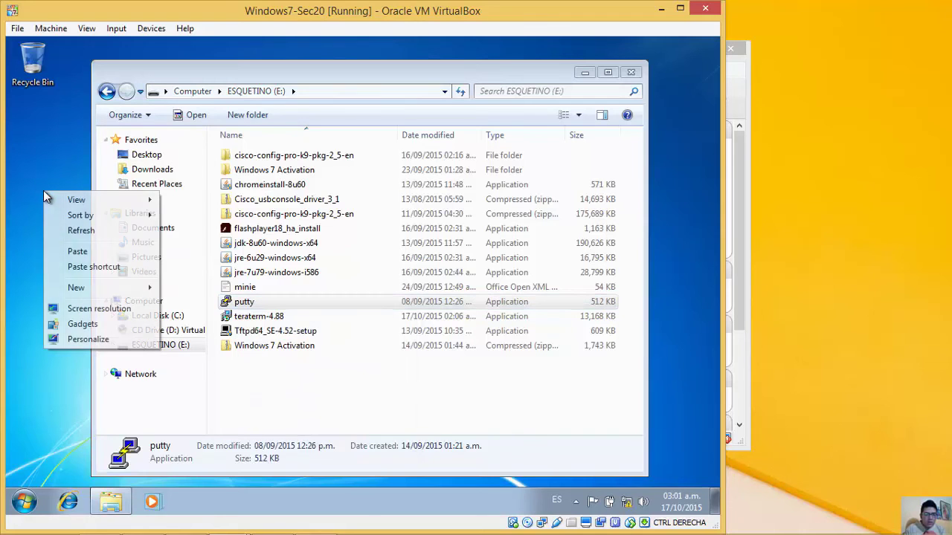
pyautogui.click(87, 252)
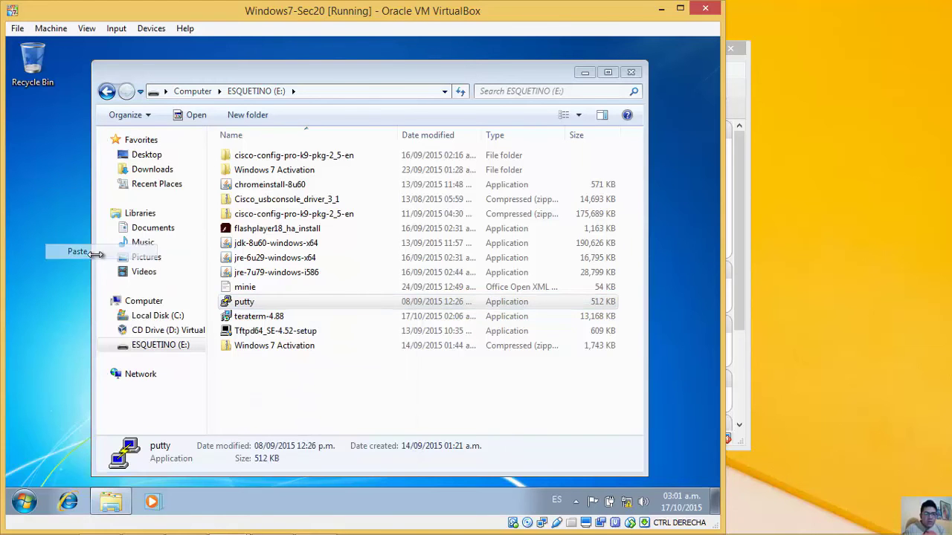
# Install Tera Term from teraterm-4.88 with the standard components, English language, default Start Menu folder, and desktop and Quick Launch shortcuts.
pyautogui.doubleClick(279, 318)
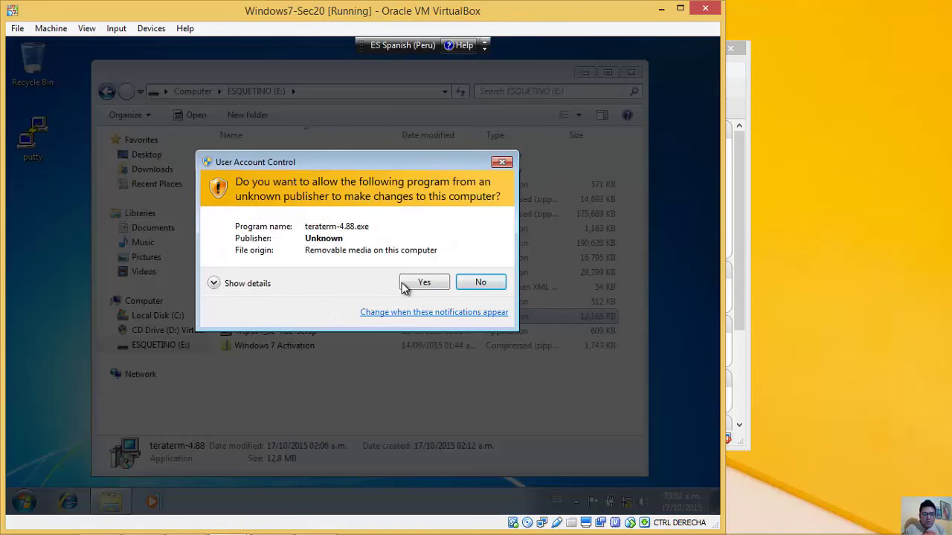
pyautogui.click(424, 284)
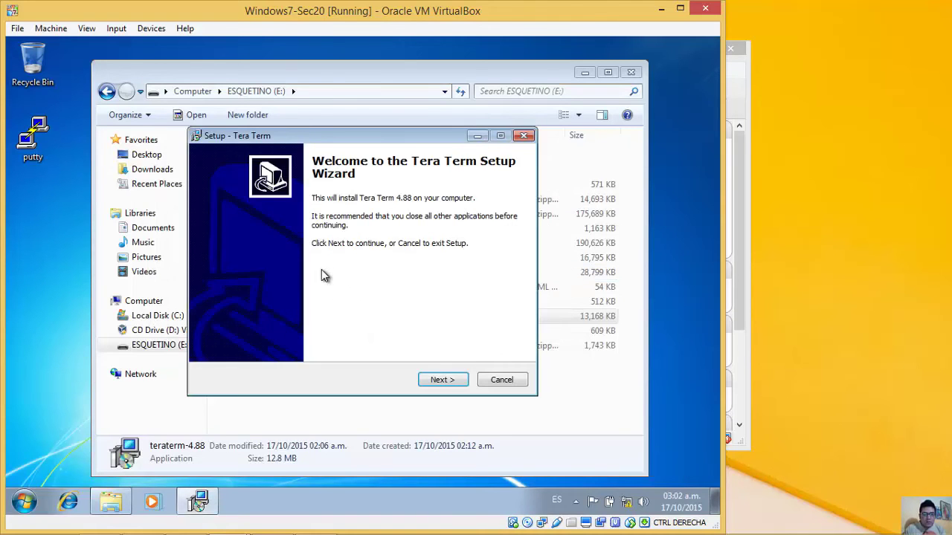
pyautogui.click(440, 379)
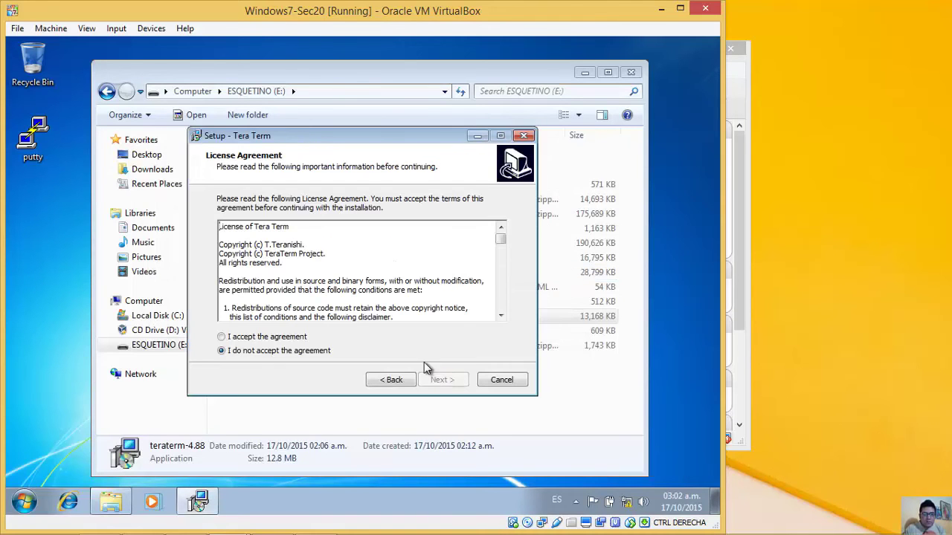
pyautogui.click(289, 338)
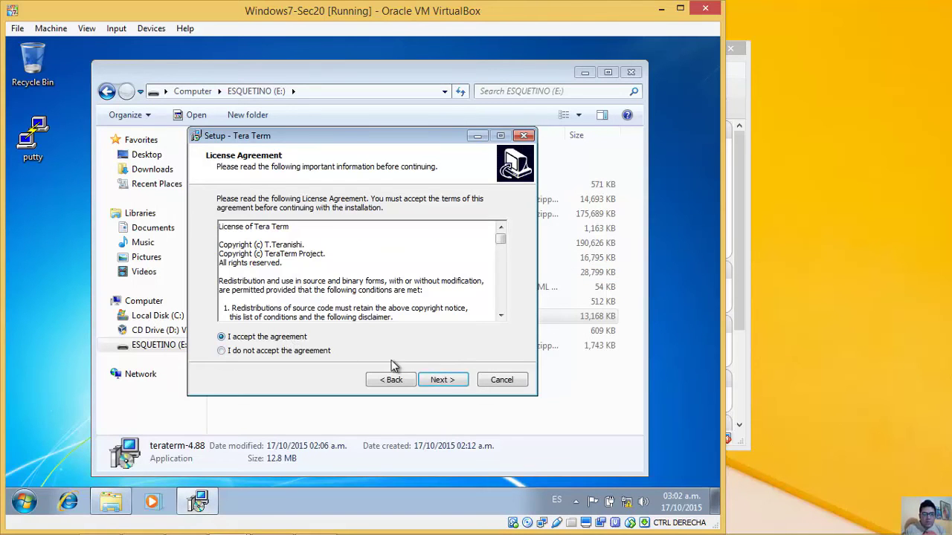
pyautogui.click(449, 380)
pyautogui.click(443, 380)
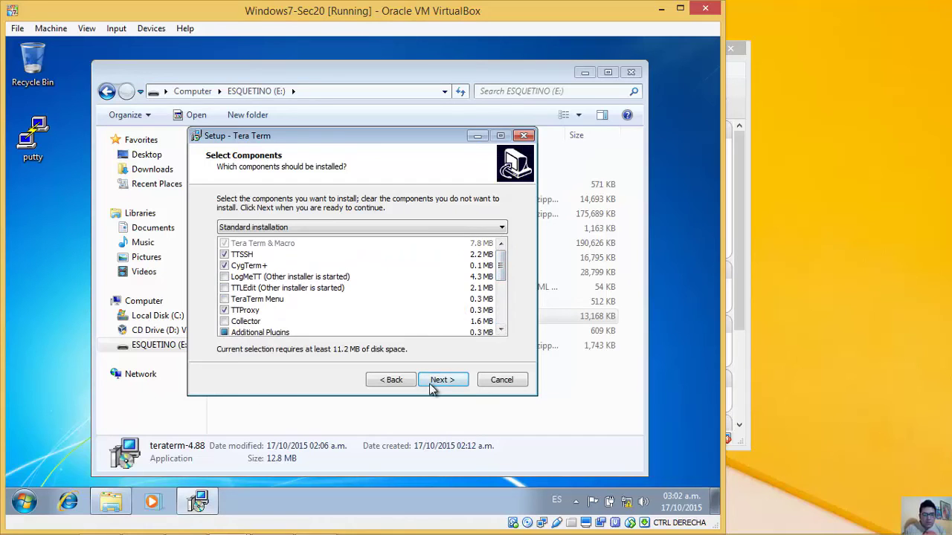
pyautogui.click(442, 384)
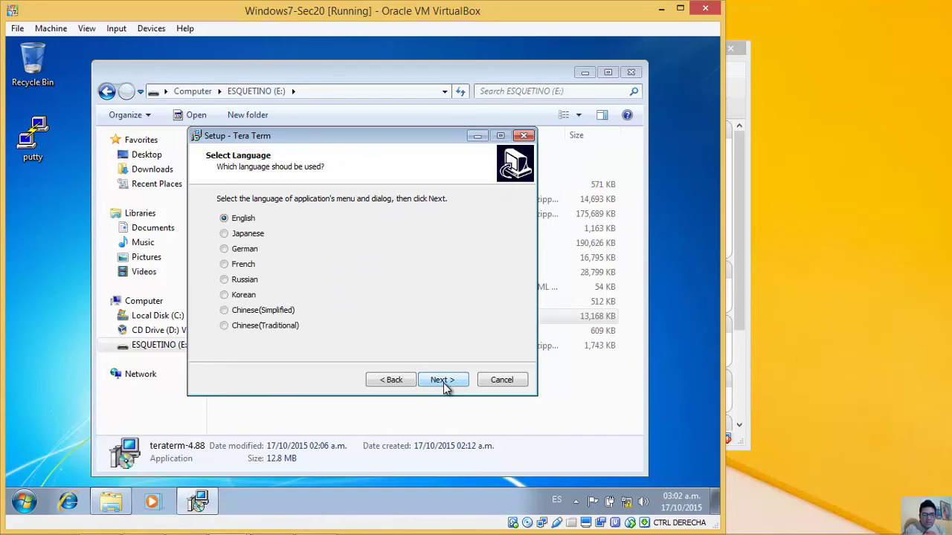
pyautogui.click(444, 380)
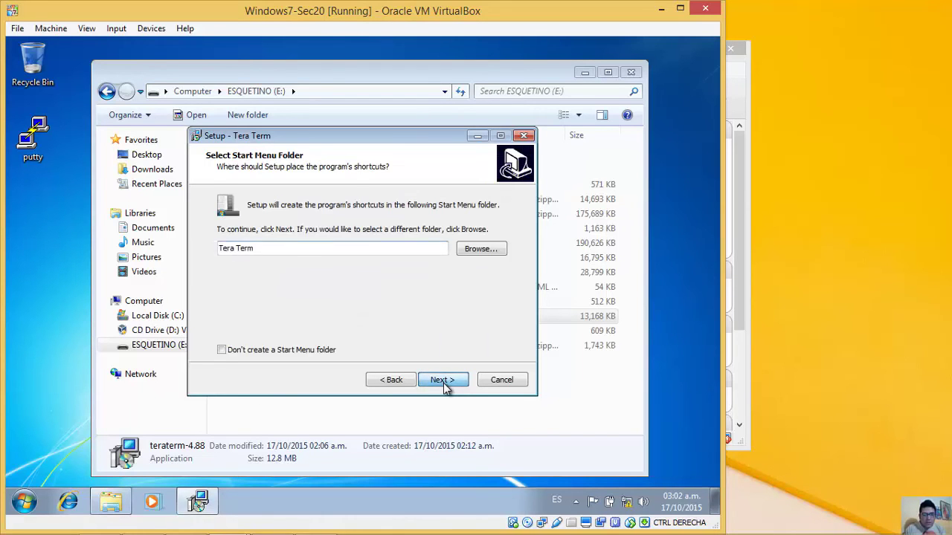
pyautogui.click(443, 380)
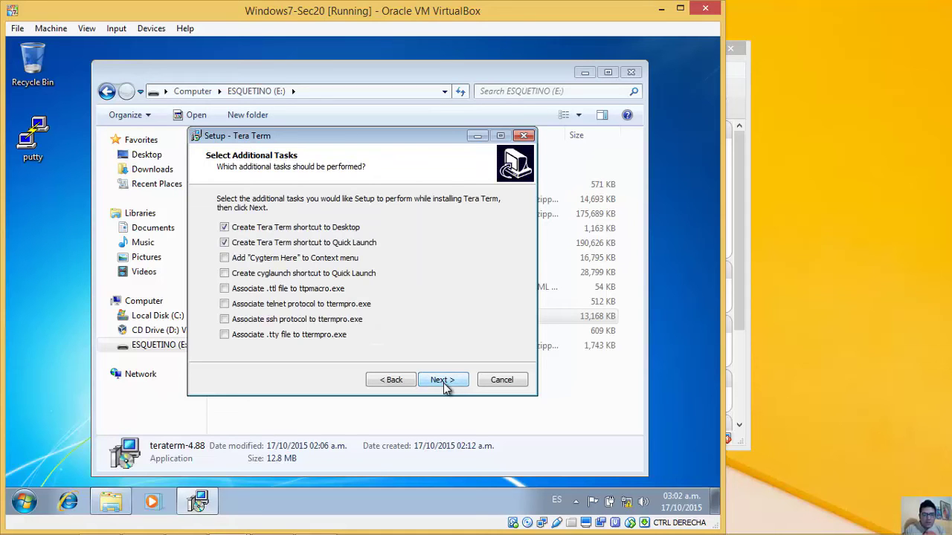
pyautogui.click(443, 380)
pyautogui.click(444, 382)
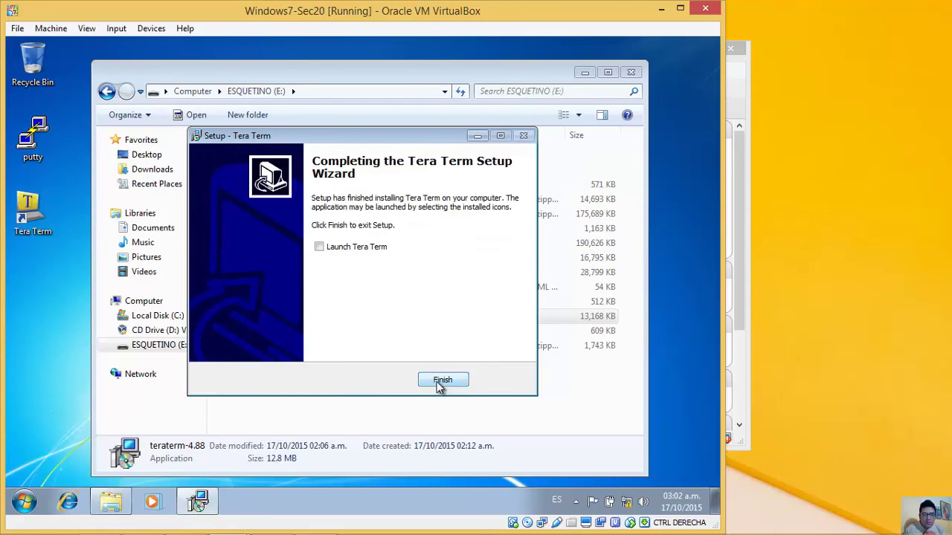
pyautogui.click(442, 380)
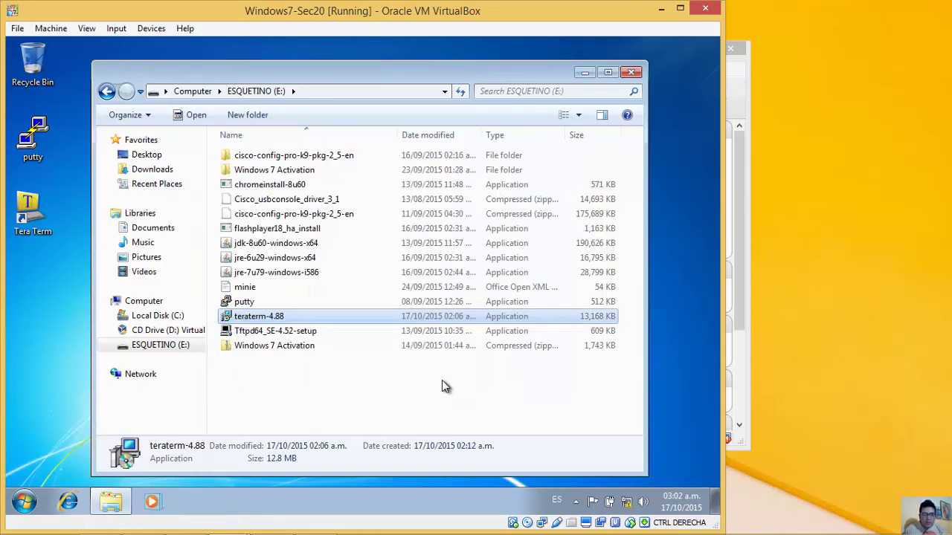
pyautogui.moveTo(63, 254); pyautogui.dragTo(6, 192)
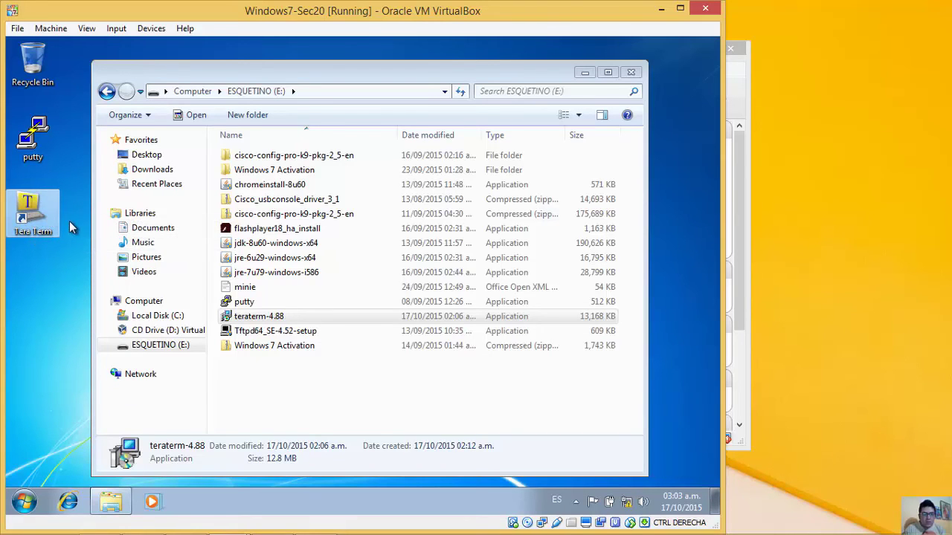
pyautogui.click(41, 142)
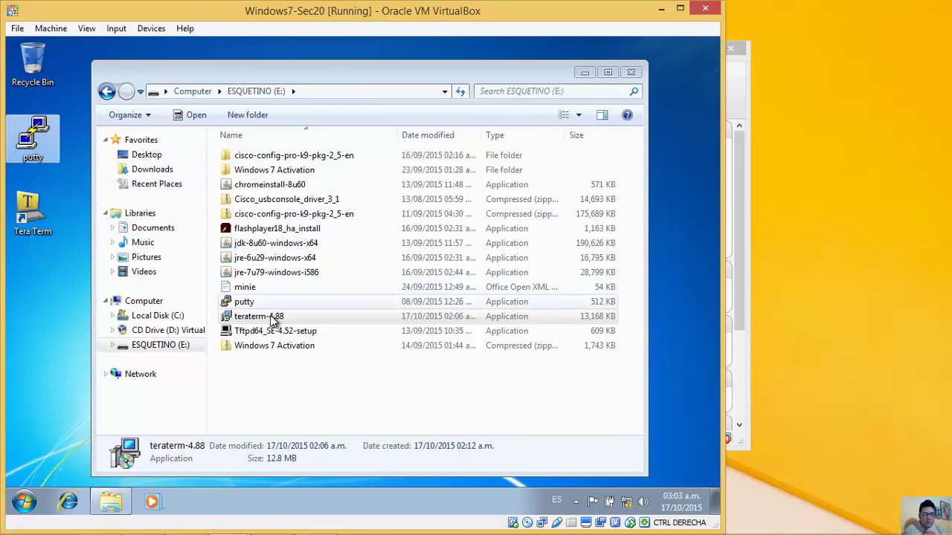
# Install Tftpd64 Service Edition from Tftpd64_SE-4.52-setup as Installation Only with Start Menu shortcuts and desktop icon, in C:\Program Files\Tftpd64_SE.
pyautogui.click(296, 338)
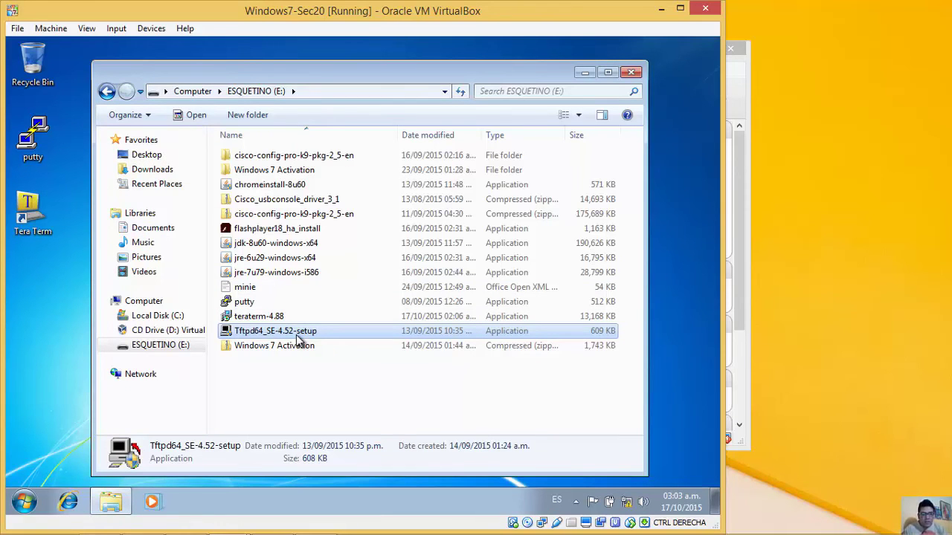
pyautogui.doubleClick(298, 339)
pyautogui.click(431, 310)
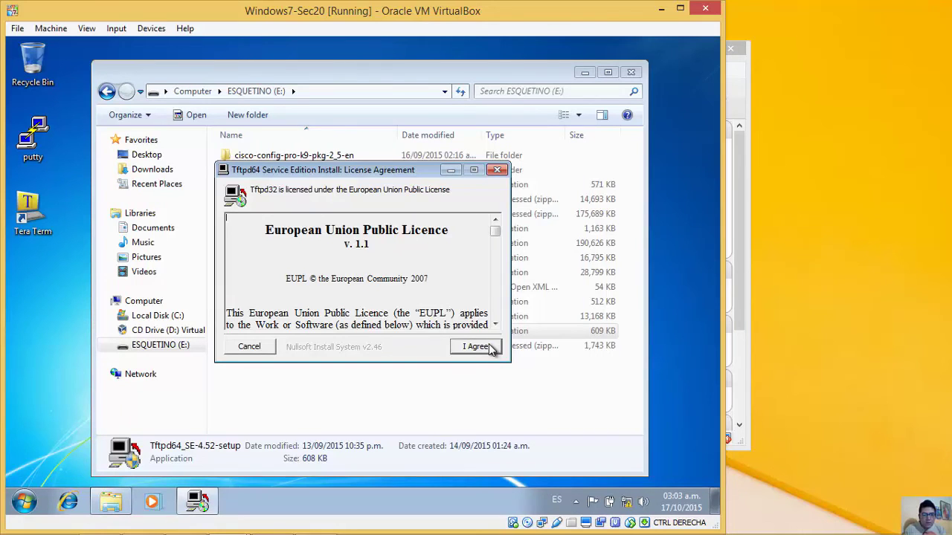
pyautogui.click(476, 347)
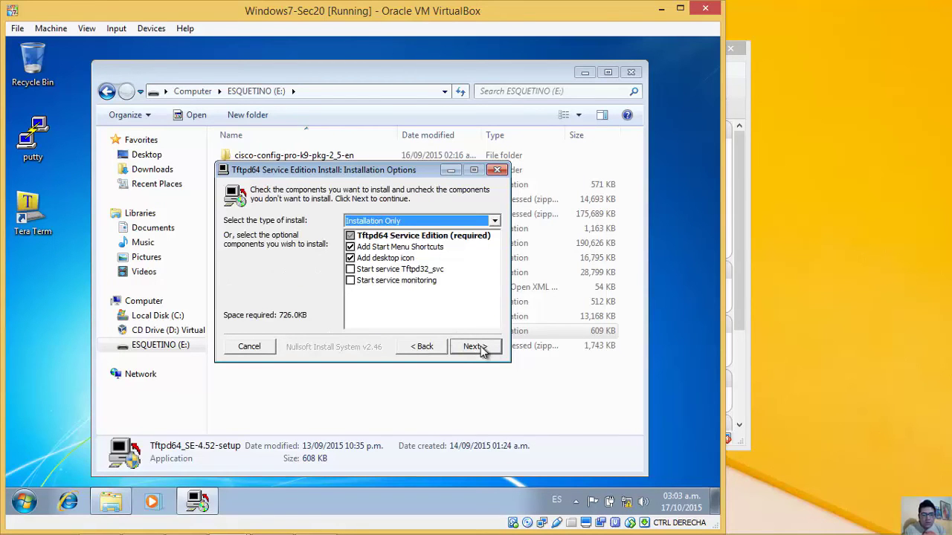
pyautogui.click(476, 346)
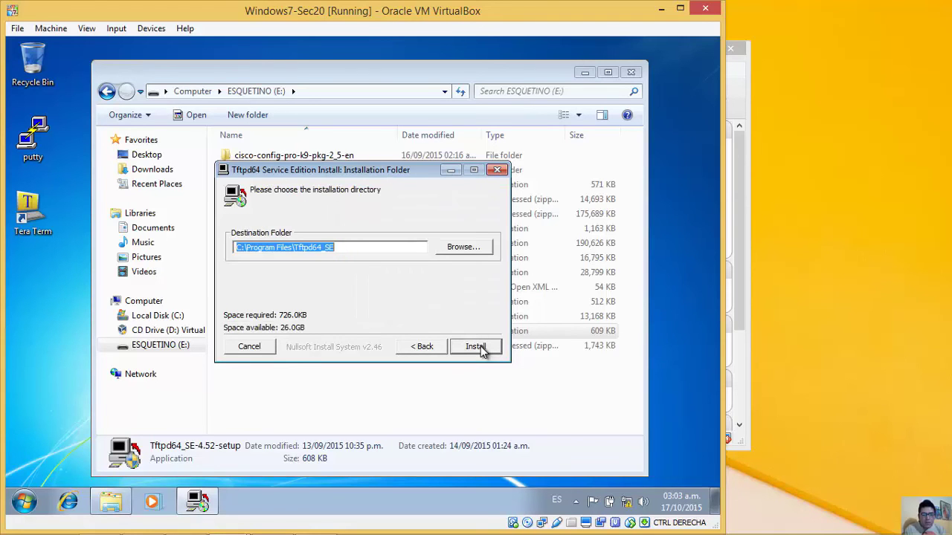
pyautogui.click(479, 348)
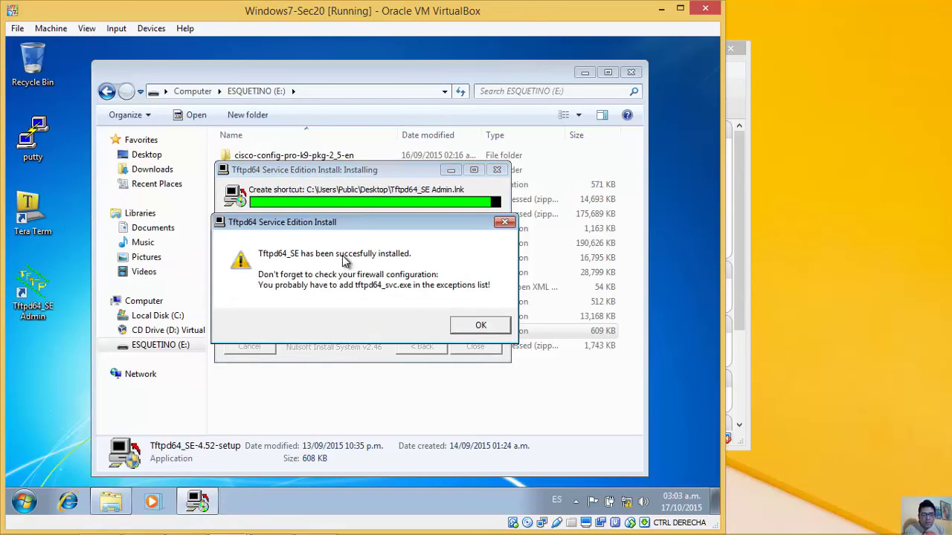
pyautogui.click(478, 325)
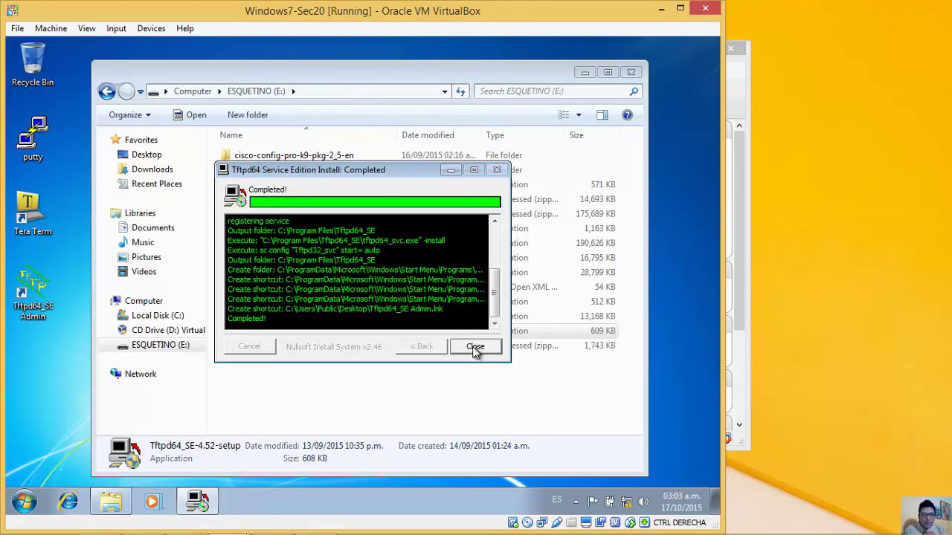
pyautogui.click(475, 348)
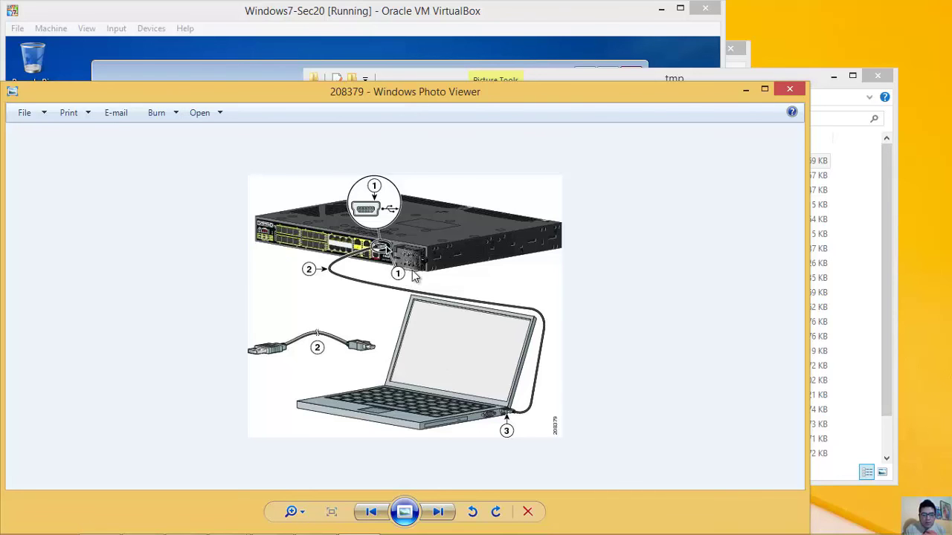
# Minimize the picture and tmp folder windows and run setup(x64) from the Windows_64 folder of the Cisco_usbconsole_driver_3_1 archive without extracting it.
pyautogui.click(745, 90)
pyautogui.click(830, 76)
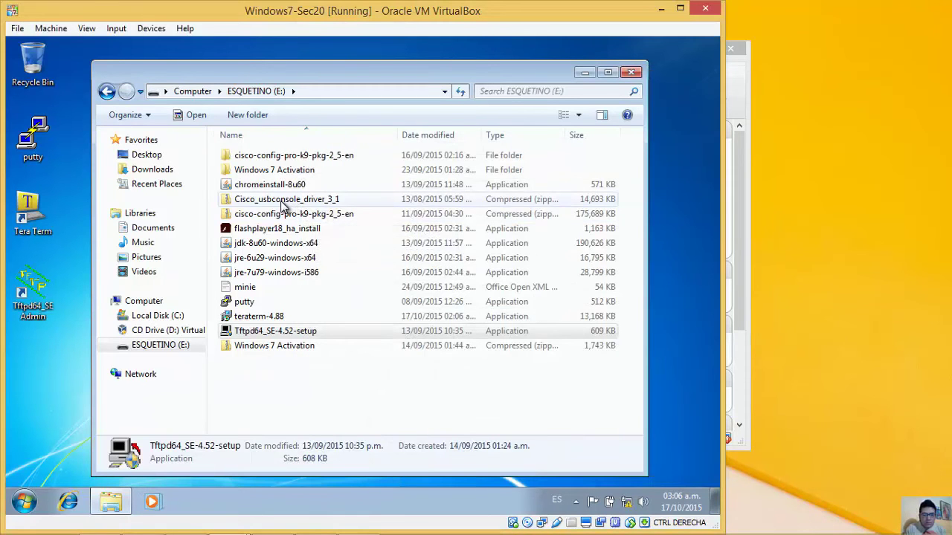
pyautogui.click(257, 201)
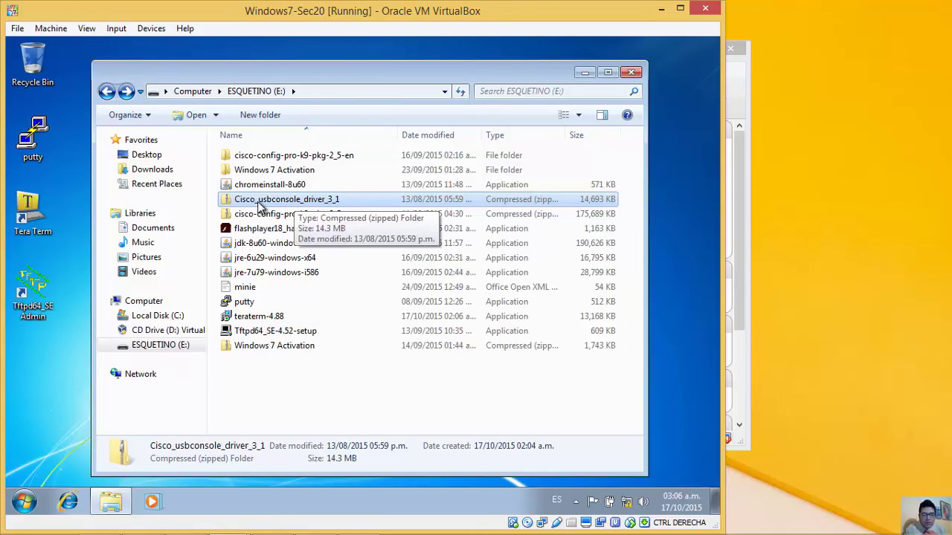
pyautogui.doubleClick(304, 206)
pyautogui.doubleClick(284, 198)
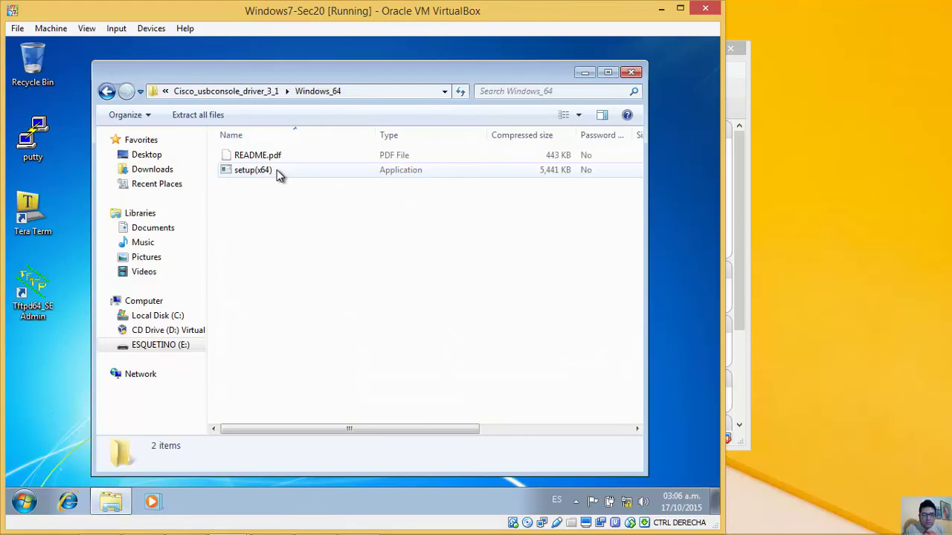
pyautogui.doubleClick(254, 169)
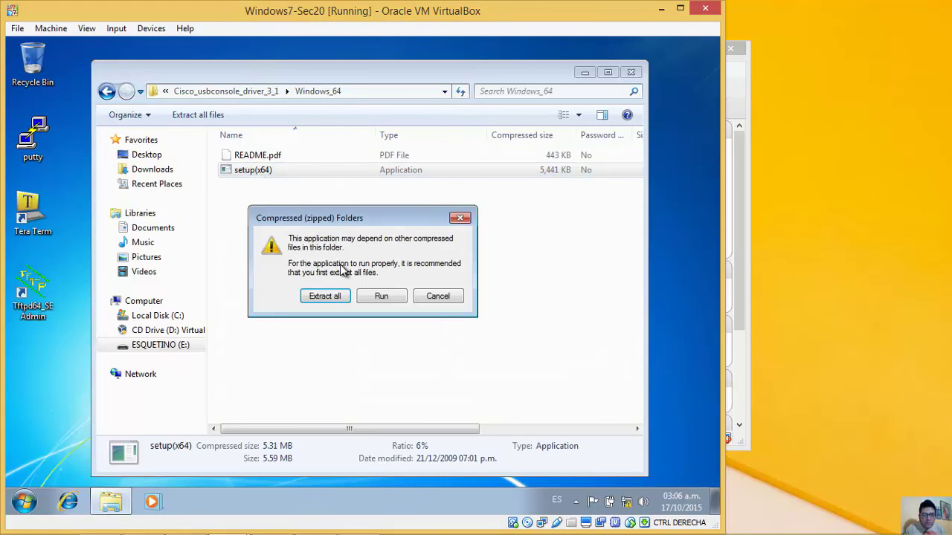
pyautogui.click(378, 296)
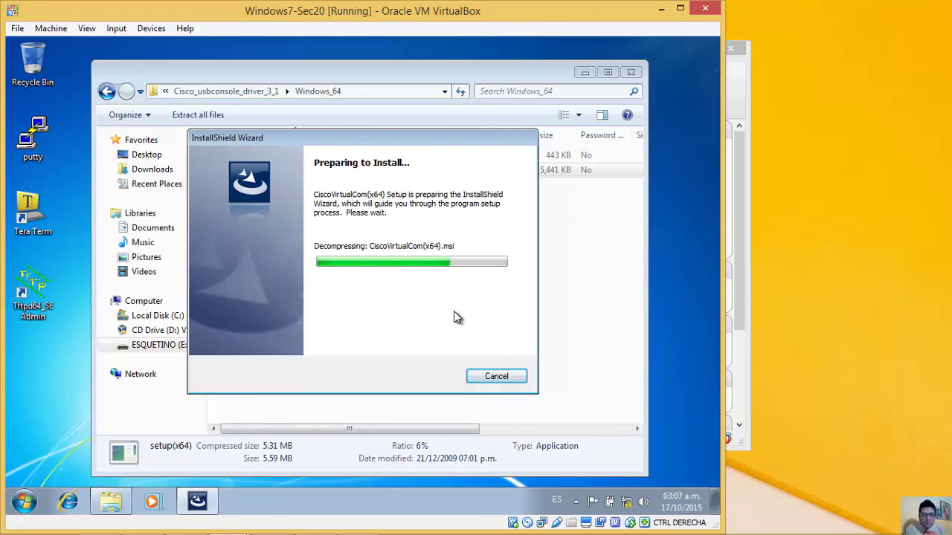
# Install CiscoVirtualCom(x64), allowing it to make changes, decline the immediate restart, and leave the Windows_64 folder.
pyautogui.click(433, 380)
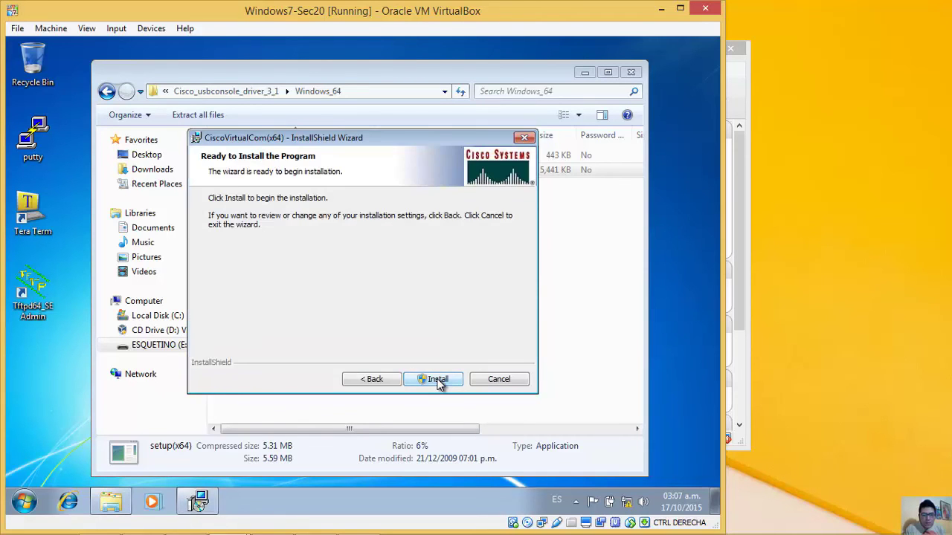
pyautogui.click(433, 380)
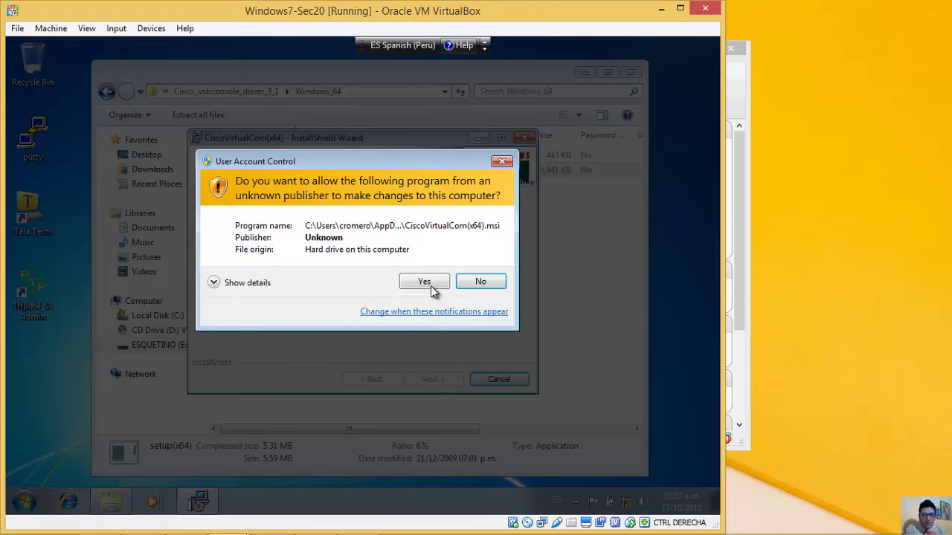
pyautogui.click(423, 282)
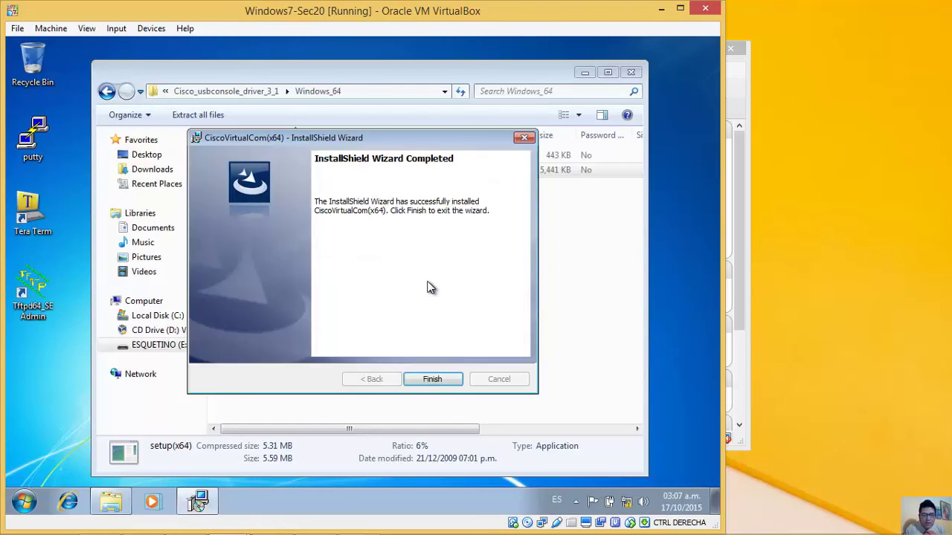
pyautogui.click(434, 380)
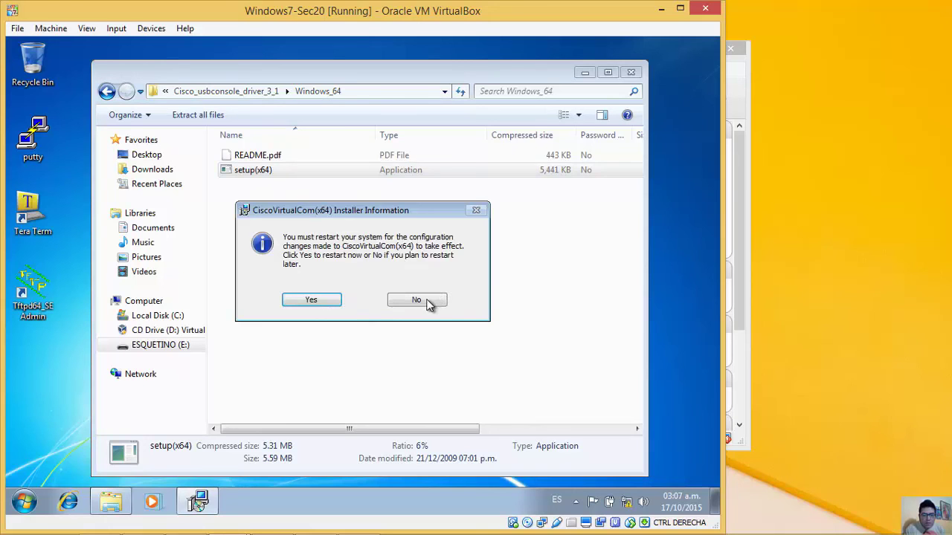
pyautogui.click(417, 299)
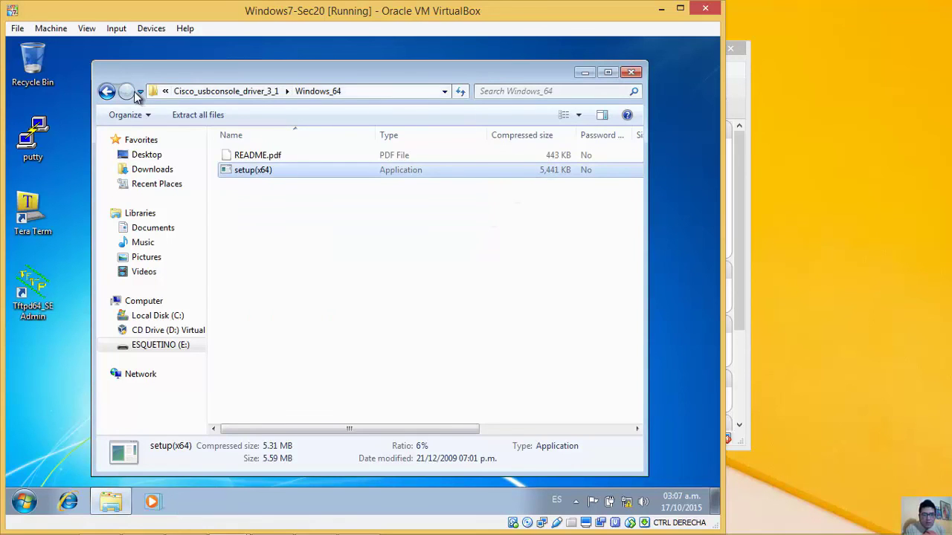
pyautogui.click(107, 93)
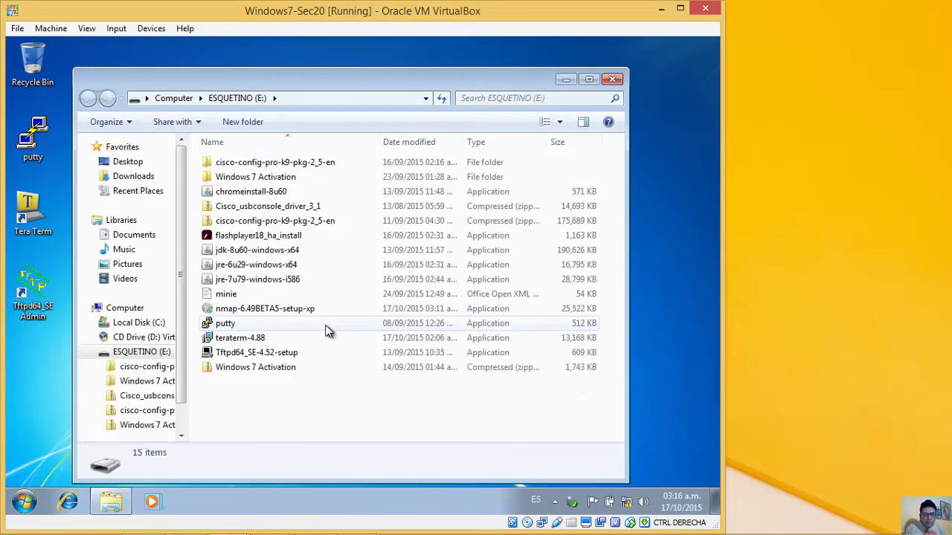
# Run nmap-6.49BETA5-setup-xp, accept its license, and install the default components to C:\Program Files (x86)\Nmap.
pyautogui.click(256, 313)
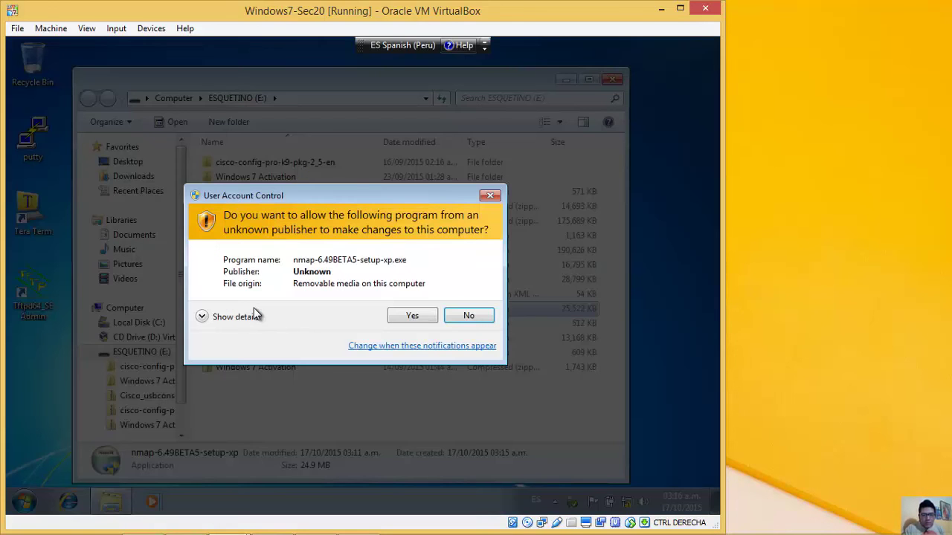
pyautogui.click(428, 318)
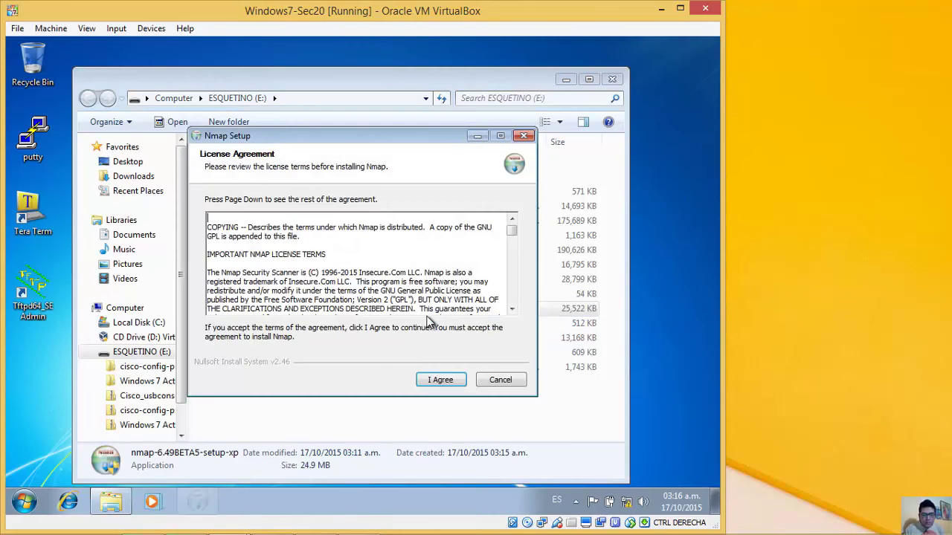
pyautogui.click(444, 380)
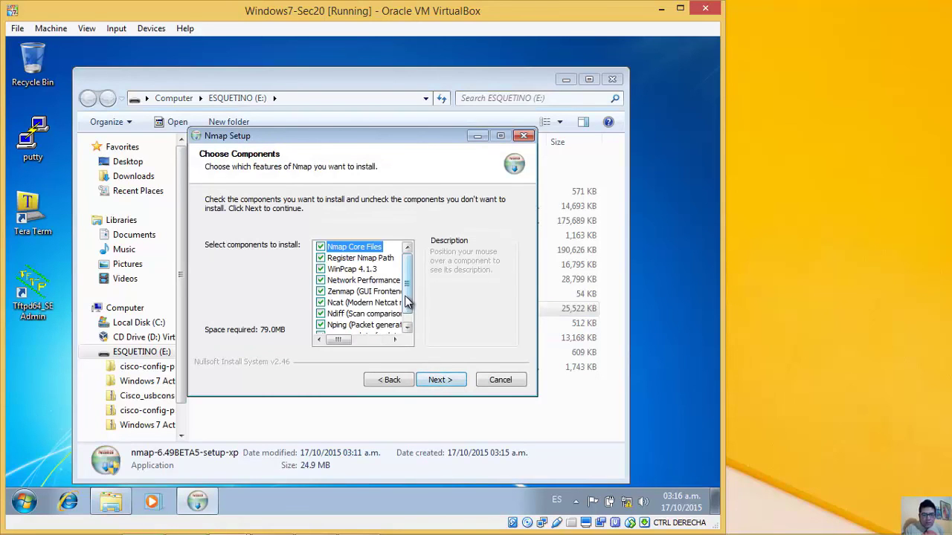
pyautogui.click(440, 380)
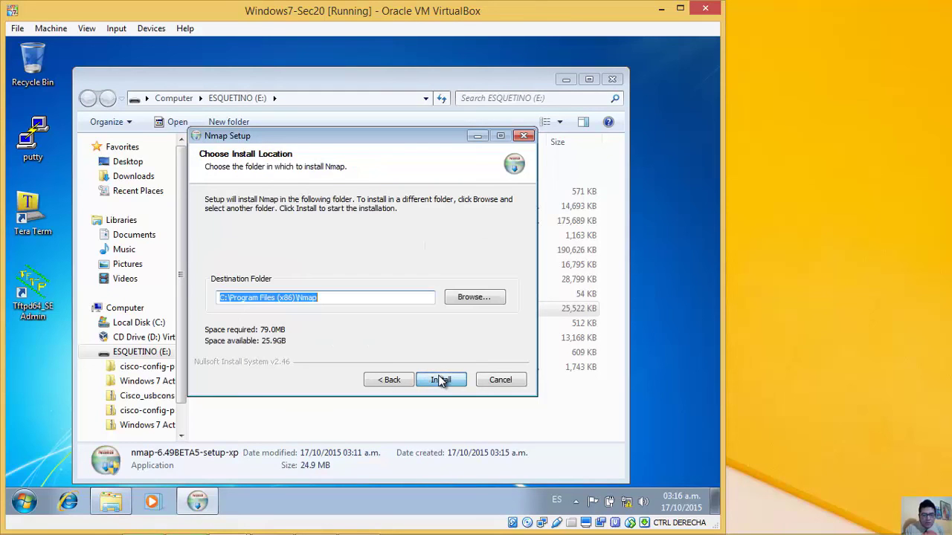
pyautogui.click(441, 380)
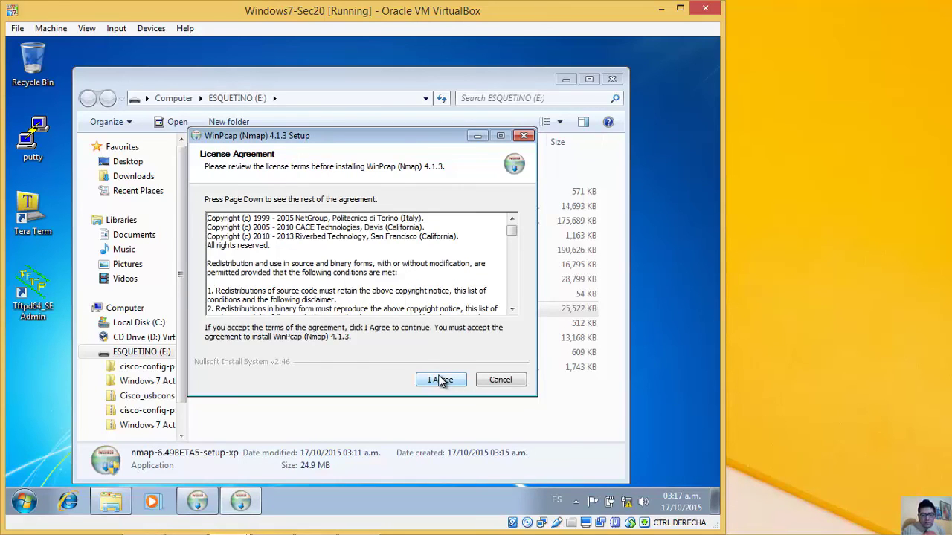
# Install WinPcap (Nmap) 4.1.3 with the NPF service set to start now and at startup.
pyautogui.click(441, 380)
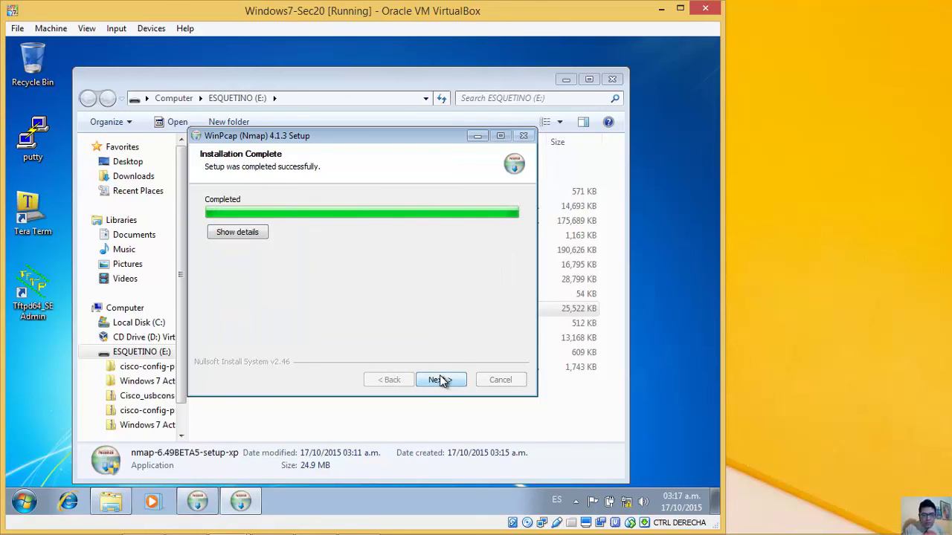
pyautogui.click(452, 381)
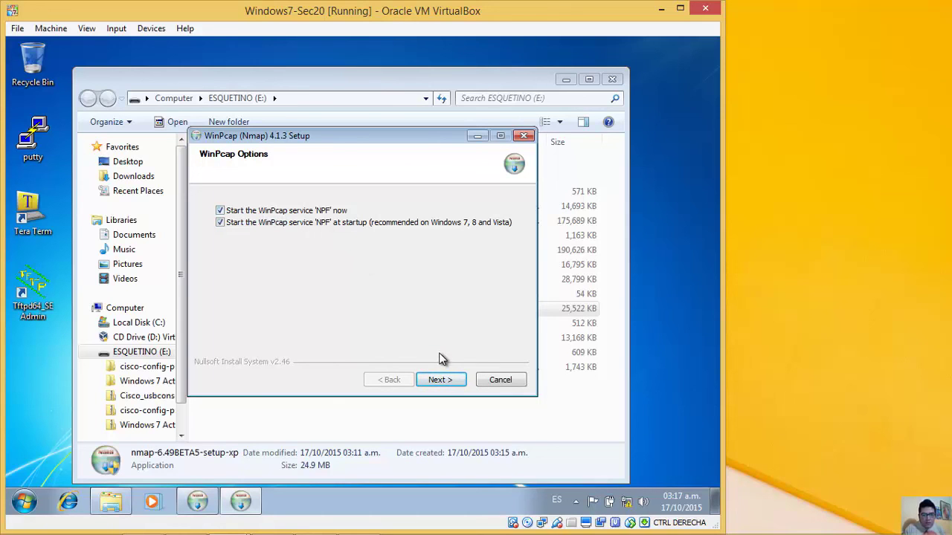
pyautogui.click(440, 381)
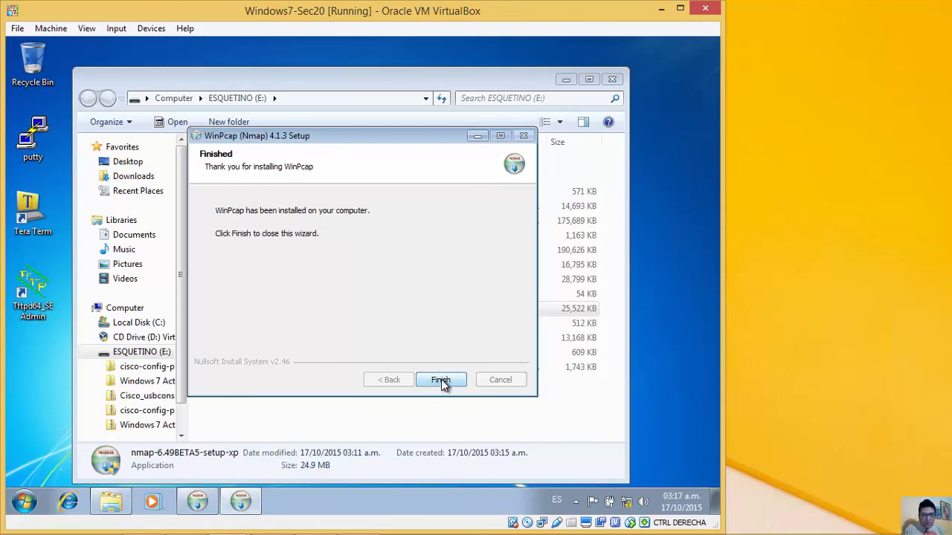
pyautogui.click(441, 380)
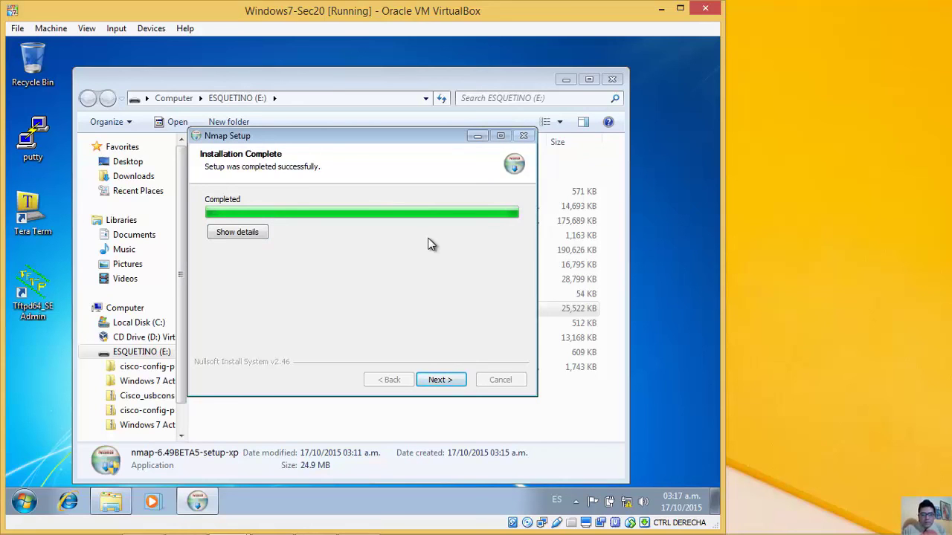
# Finish the Nmap setup with the Start Menu folder and desktop icon shortcuts, and minimize the ESQUETINO (E:) window.
pyautogui.click(446, 380)
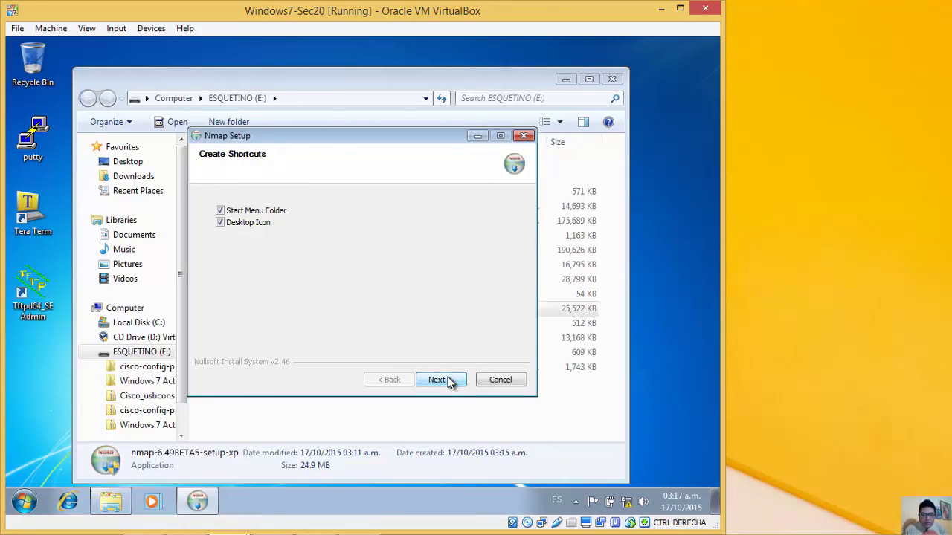
pyautogui.click(446, 380)
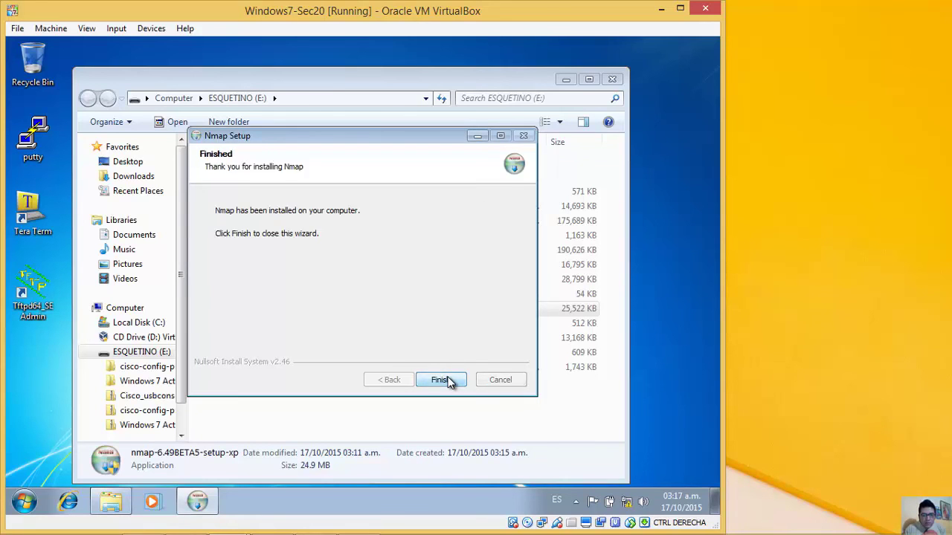
pyautogui.click(448, 381)
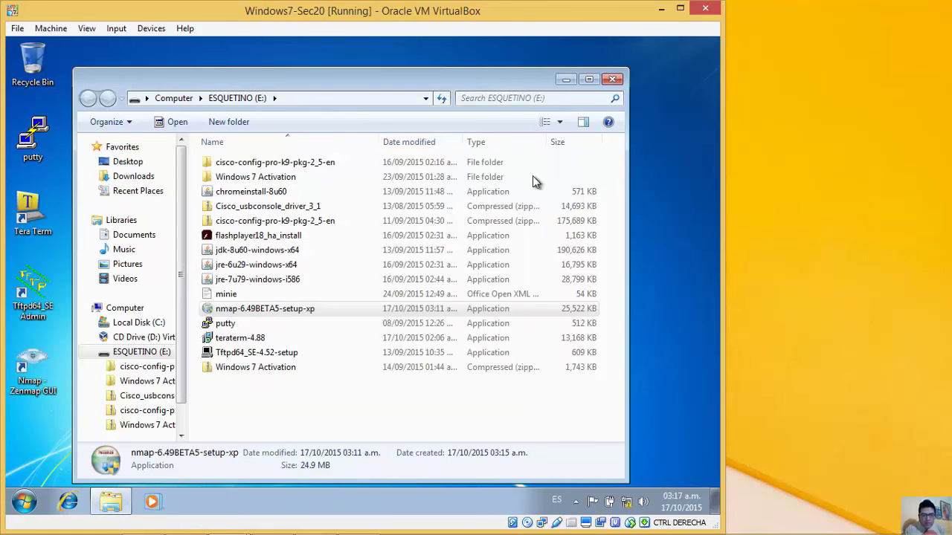
pyautogui.click(570, 80)
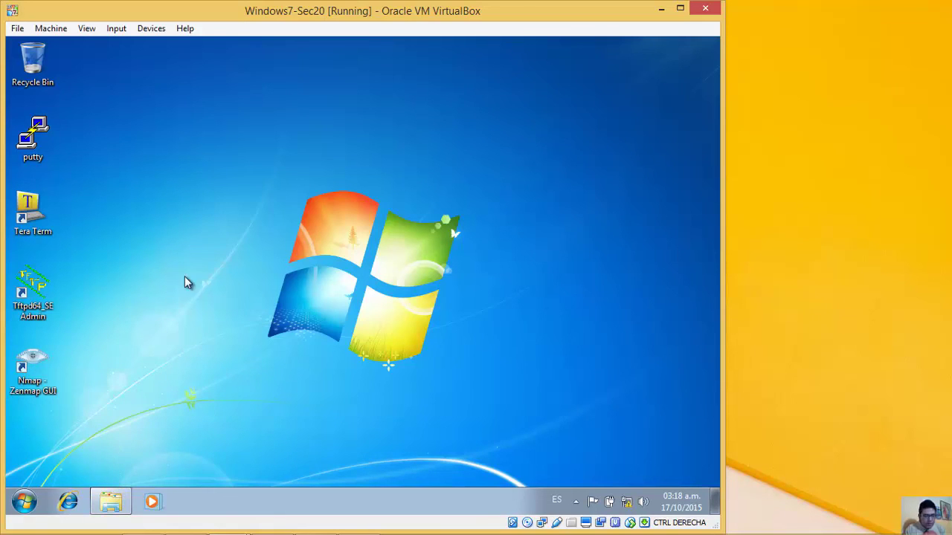
# Open the network settings of the Windows7-Sec20 virtual machine.
pyautogui.click(52, 31)
pyautogui.click(81, 45)
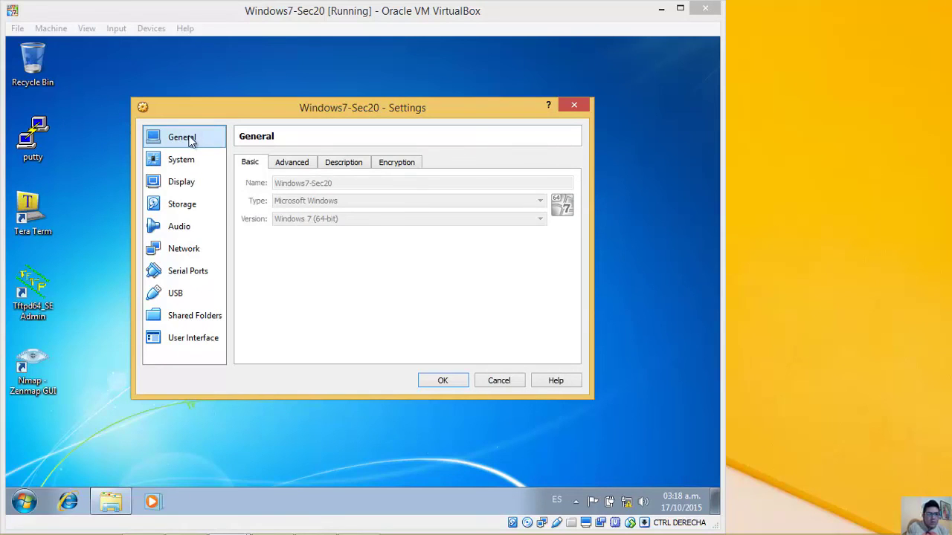
pyautogui.click(205, 253)
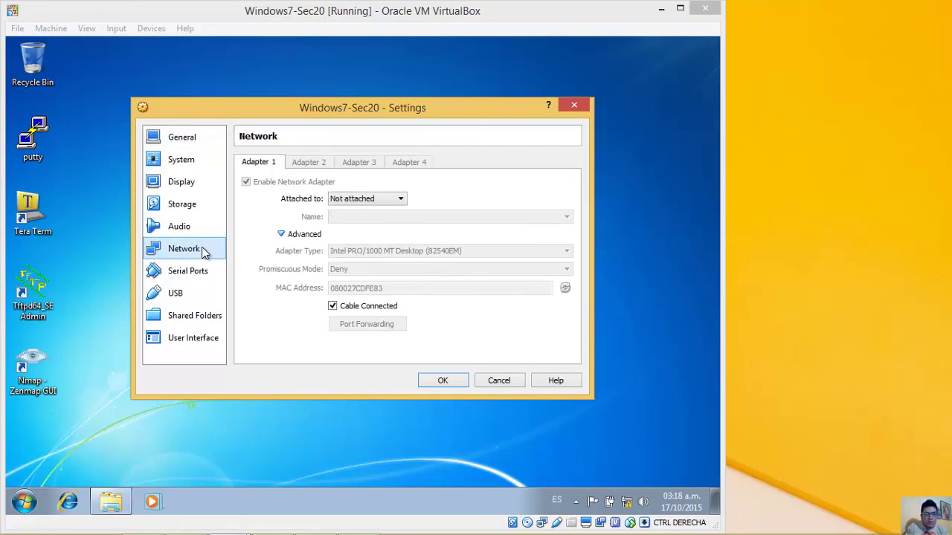
# Attach Adapter 1 to Bridged Adapter using the Realtek PCIe GBE Family Controller.
pyautogui.click(401, 200)
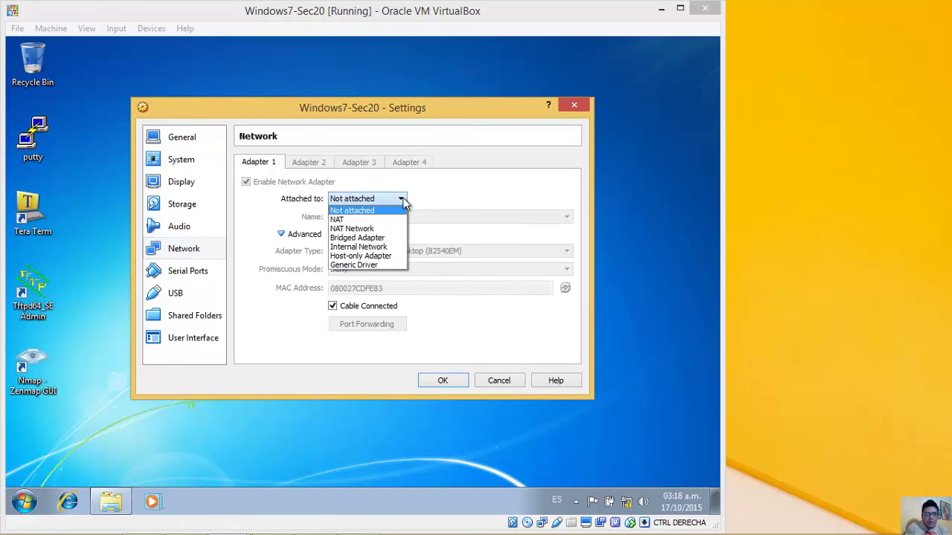
pyautogui.click(365, 238)
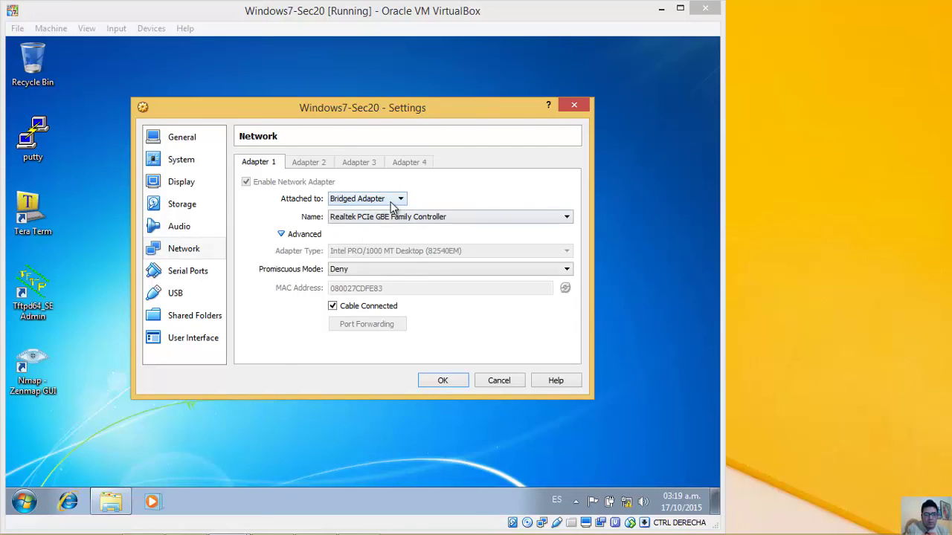
pyautogui.click(387, 216)
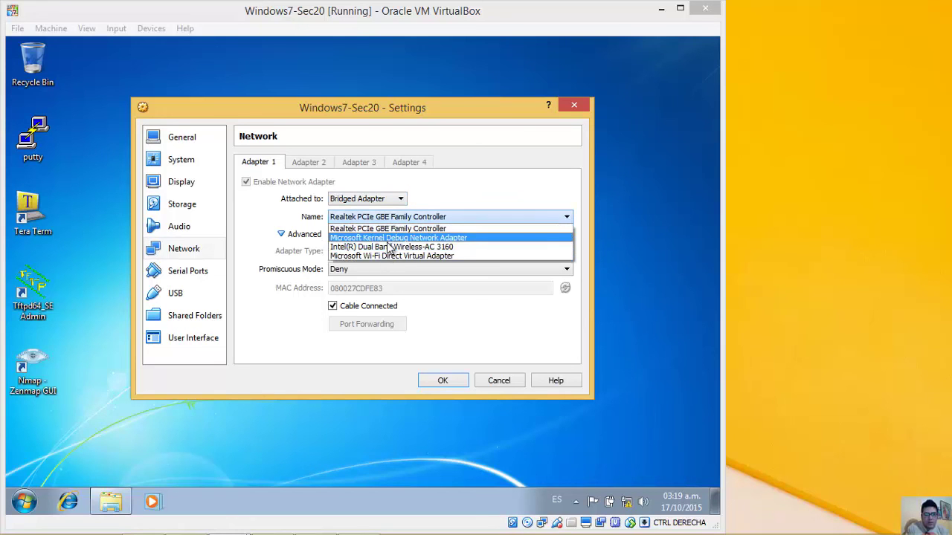
pyautogui.click(390, 228)
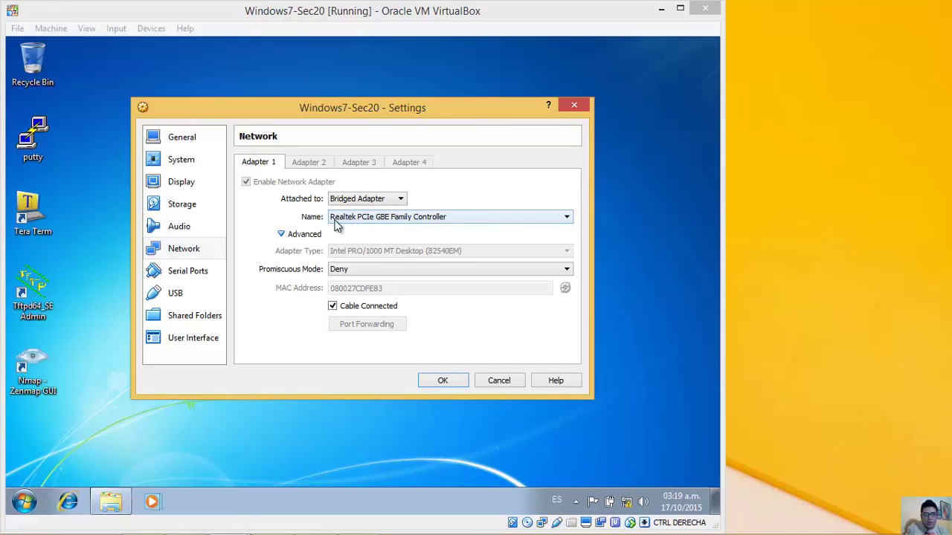
pyautogui.click(382, 201)
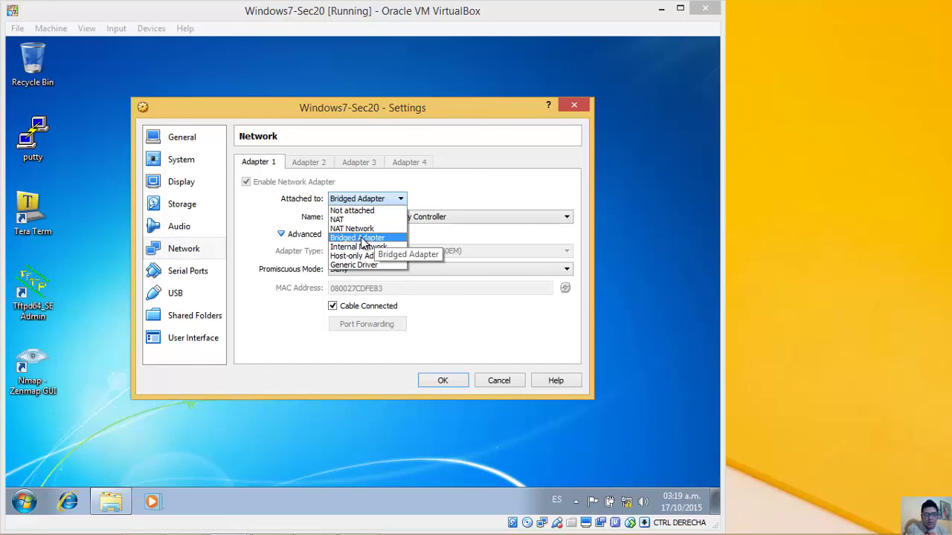
pyautogui.click(360, 239)
pyautogui.click(382, 218)
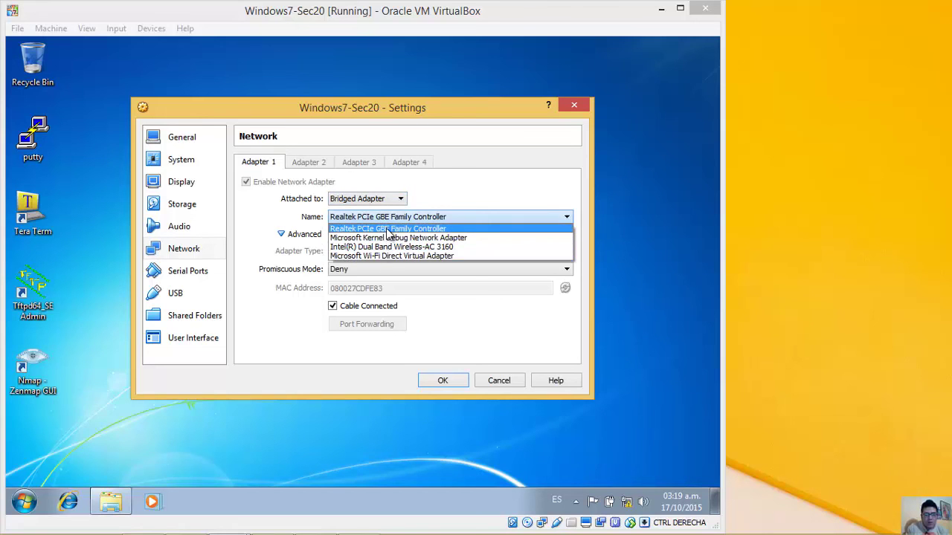
pyautogui.click(387, 231)
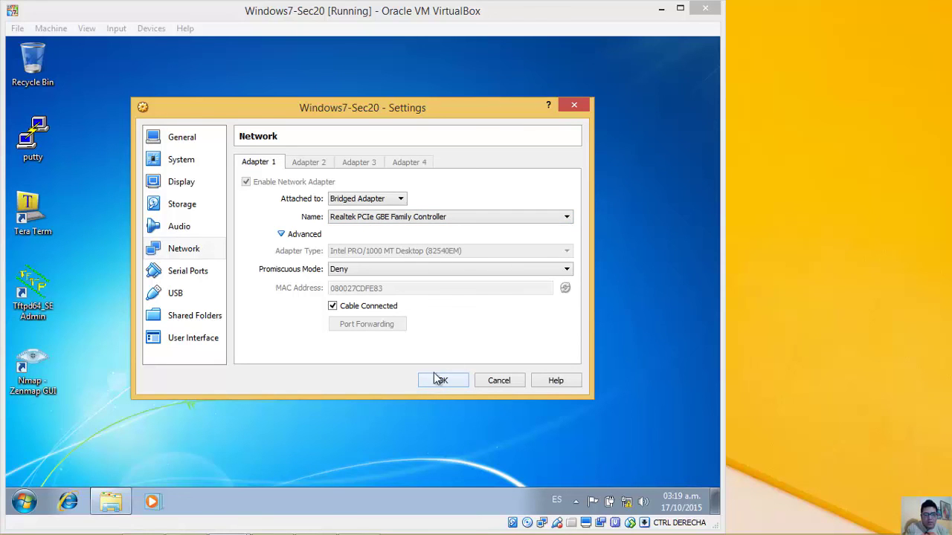
# Set Adapter 1 to Not attached and save the virtual machine settings.
pyautogui.click(399, 201)
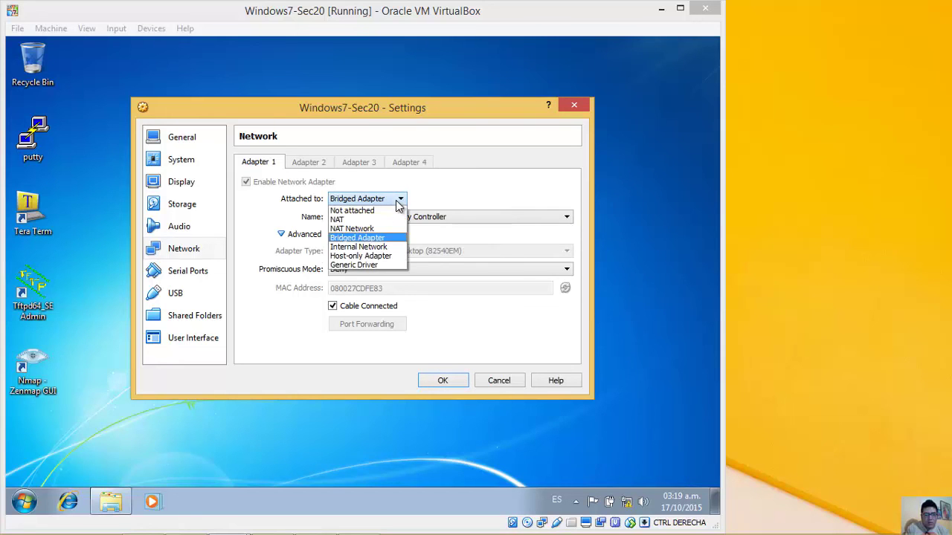
pyautogui.click(353, 214)
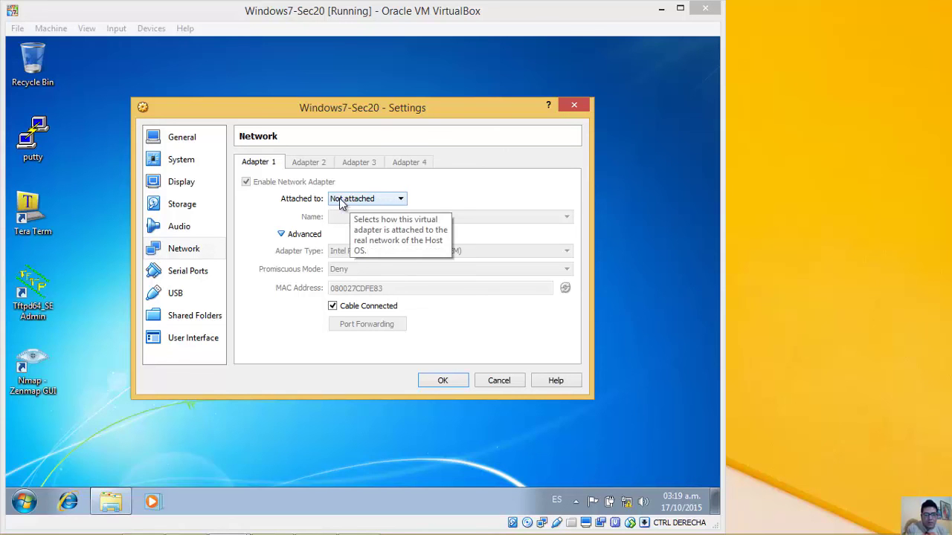
pyautogui.click(444, 380)
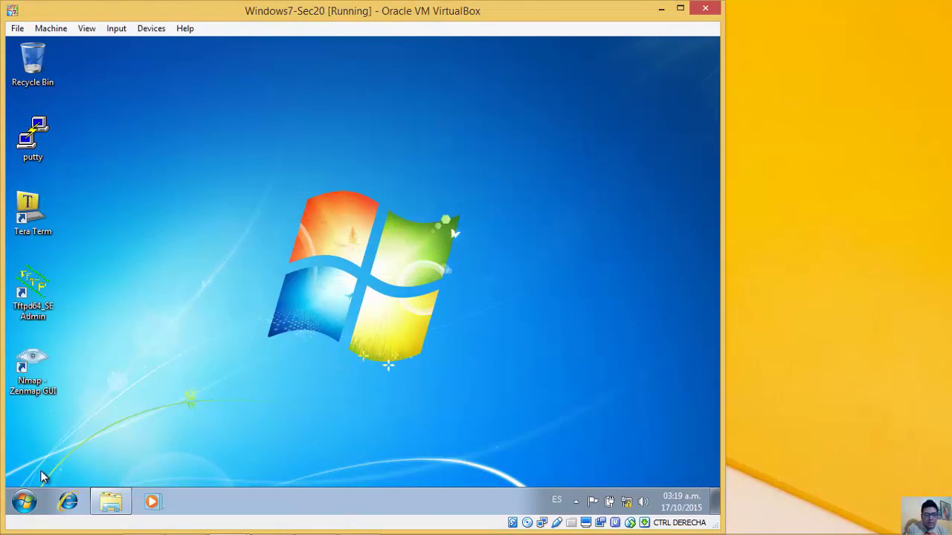
# Shut down the Windows 7 guest system.
pyautogui.click(27, 501)
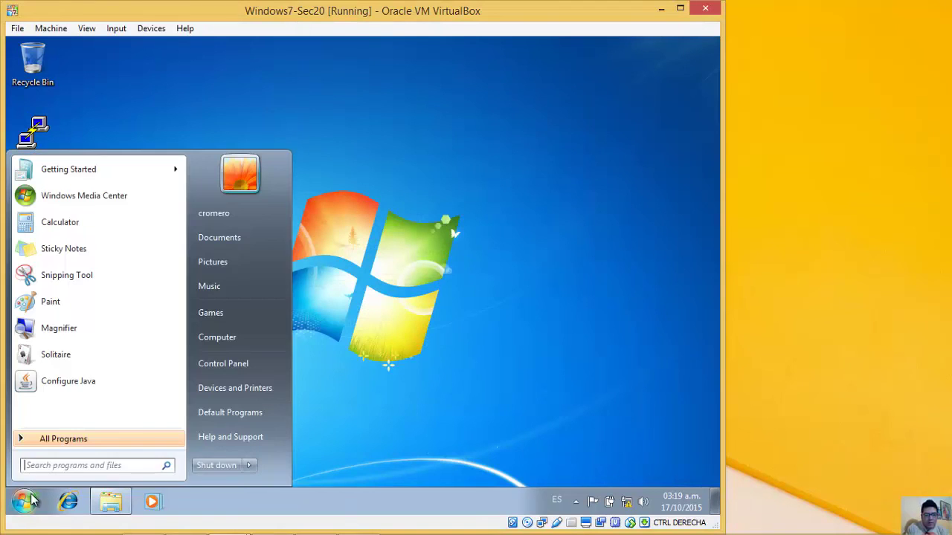
pyautogui.click(211, 469)
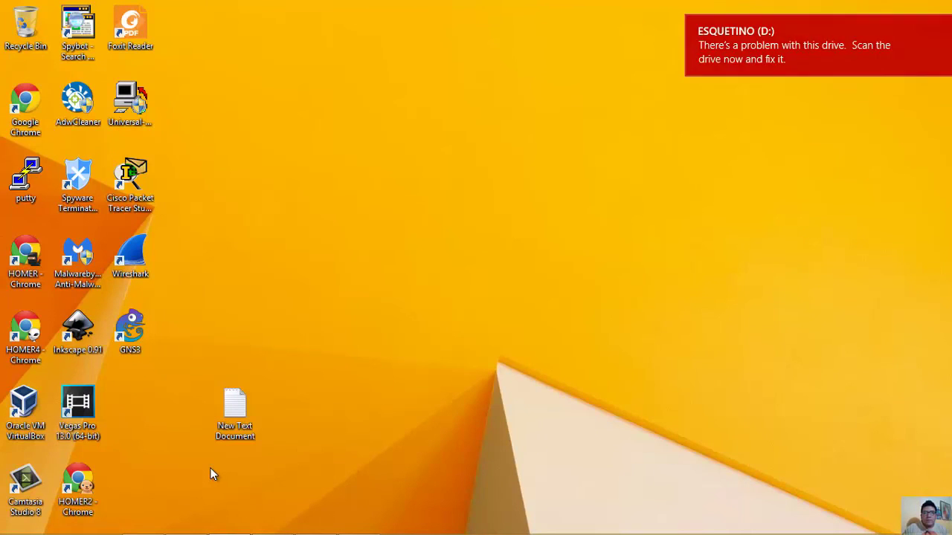
# Switch to GNS3, dismiss its Getting started window, and maximize the main window.
pyautogui.click(134, 336)
pyautogui.doubleClick(134, 336)
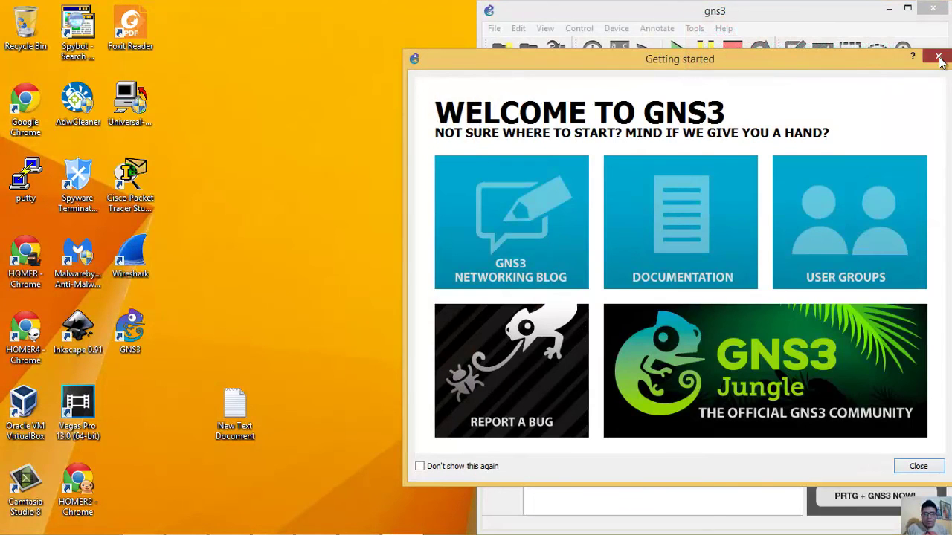
pyautogui.click(938, 57)
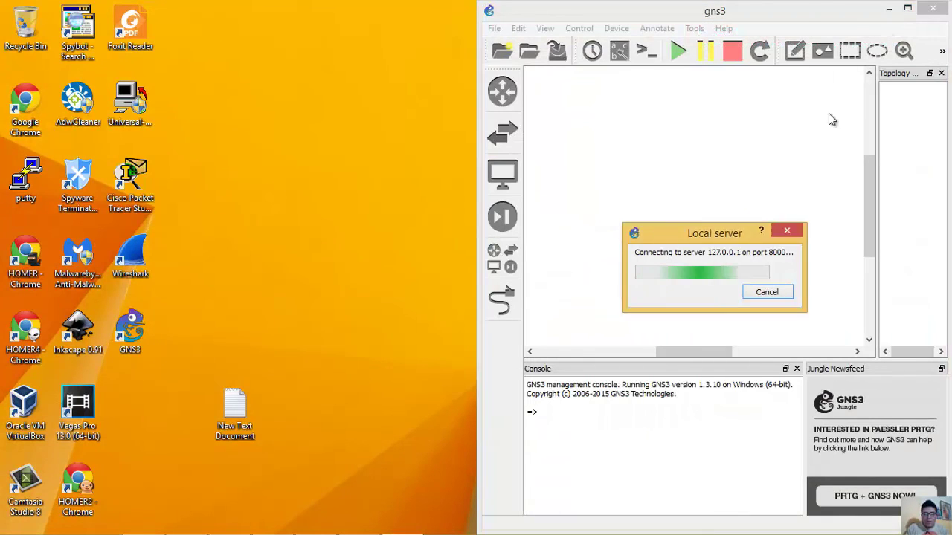
pyautogui.click(816, 314)
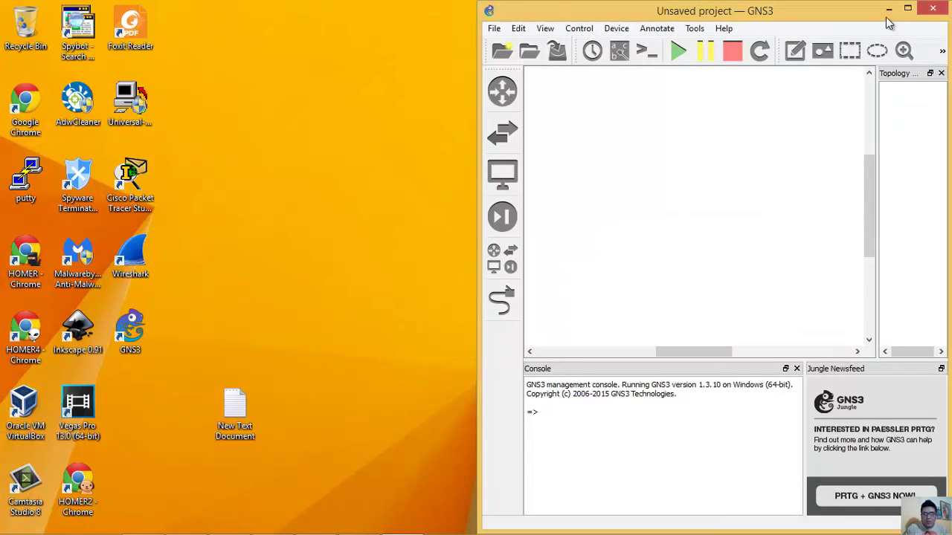
pyautogui.click(907, 8)
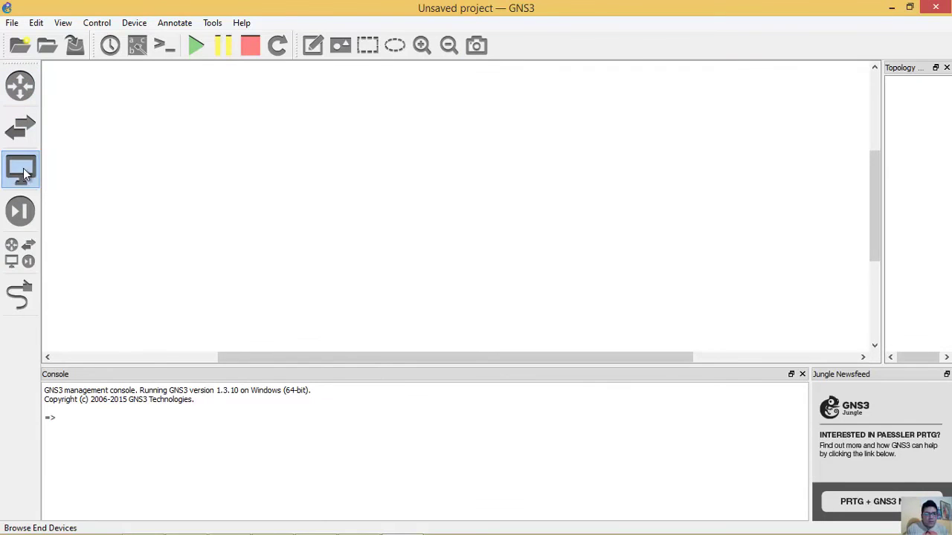
# Add a VirtualBox VM template for Windows7-Sec20 in the preferences, without using it as a linked base VM.
pyautogui.click(26, 172)
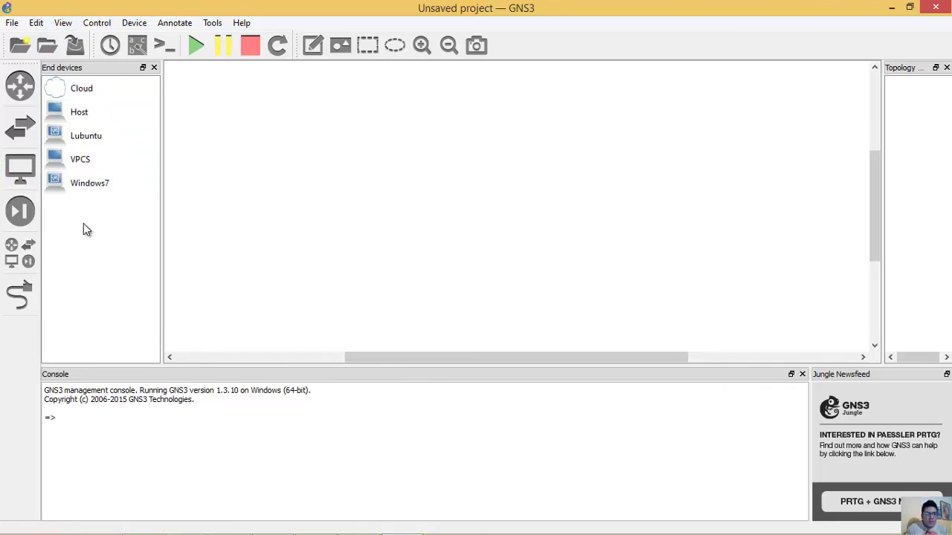
pyautogui.click(37, 24)
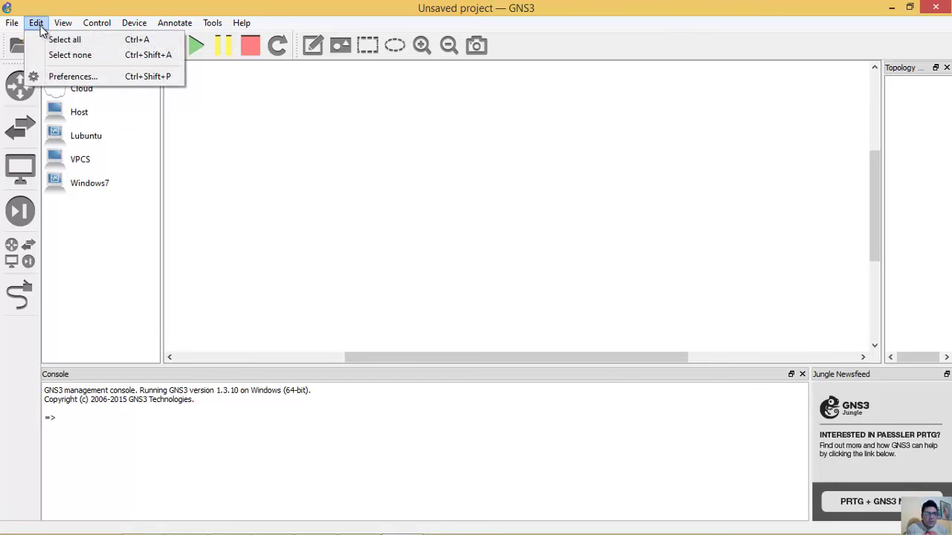
pyautogui.click(72, 77)
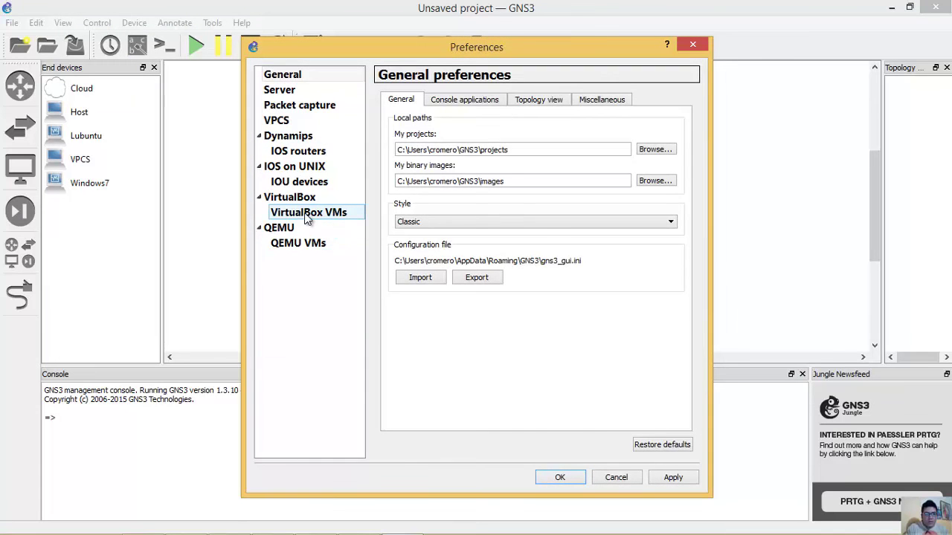
pyautogui.click(312, 213)
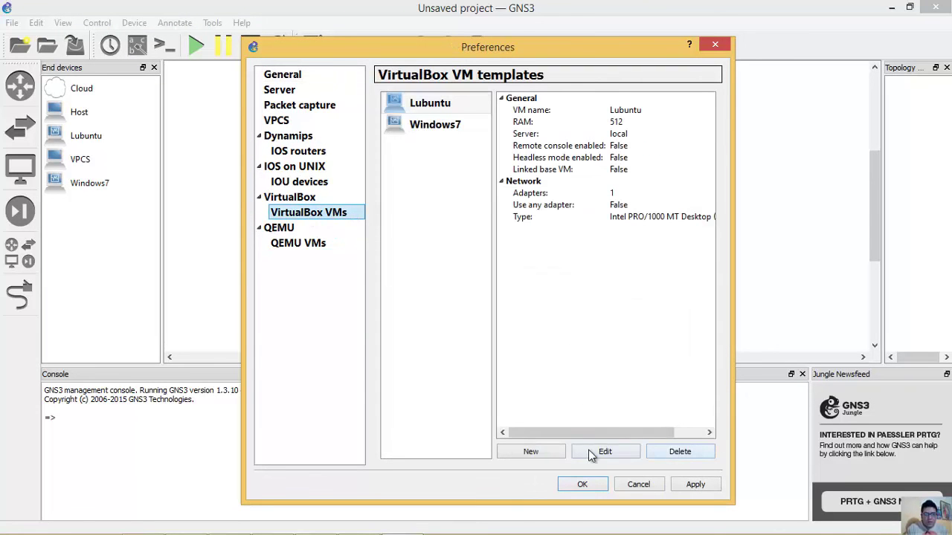
pyautogui.click(544, 451)
pyautogui.click(484, 219)
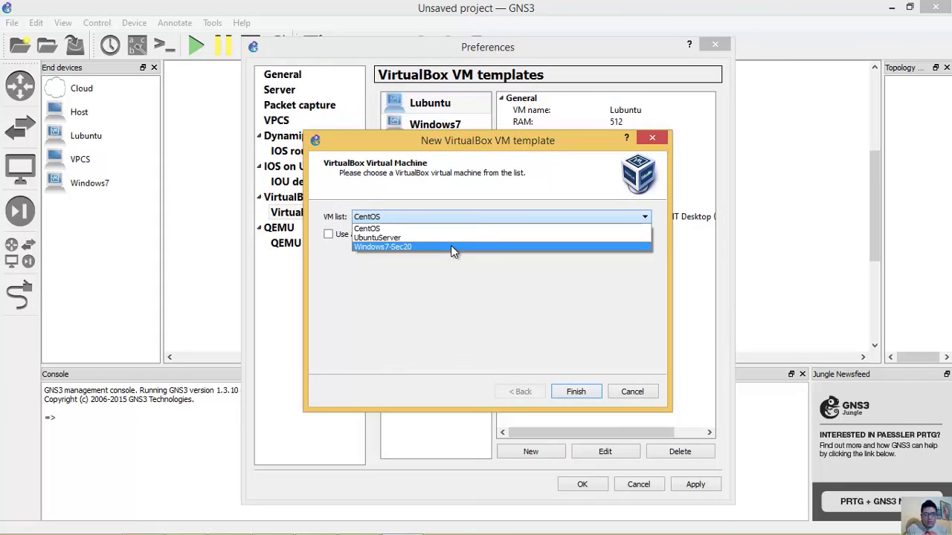
pyautogui.click(451, 246)
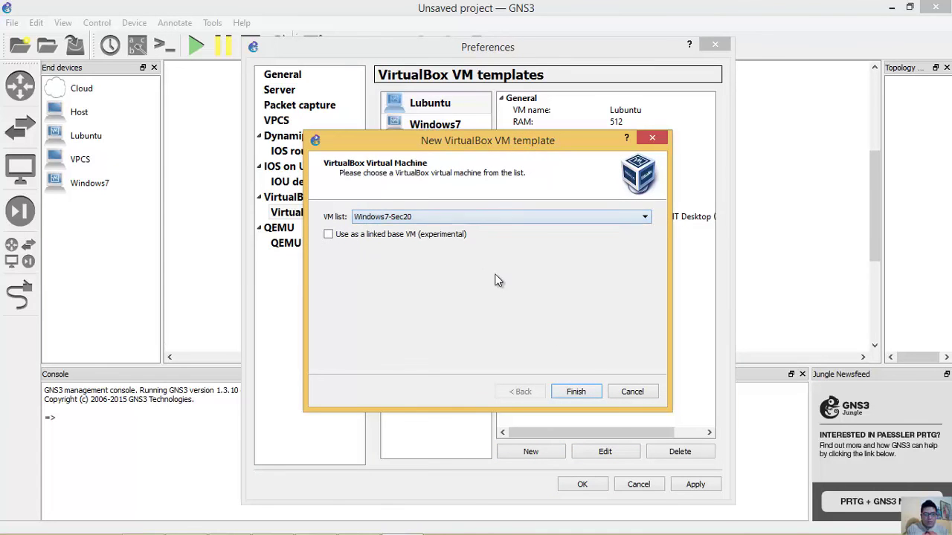
pyautogui.click(581, 392)
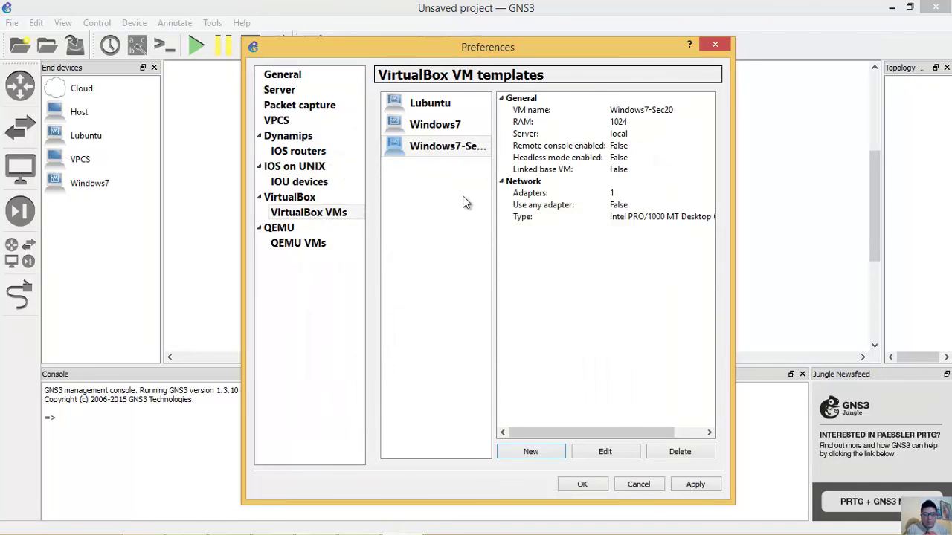
pyautogui.click(588, 483)
# Place the Windows7-Sec20 end device on the workspace and bring up its context options.
pyautogui.click(20, 167)
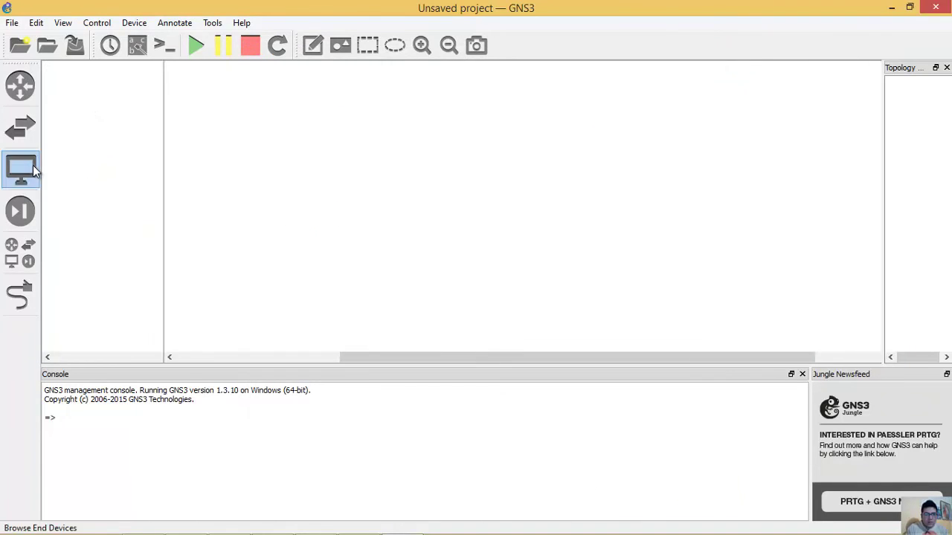
pyautogui.moveTo(112, 214); pyautogui.dragTo(419, 176)
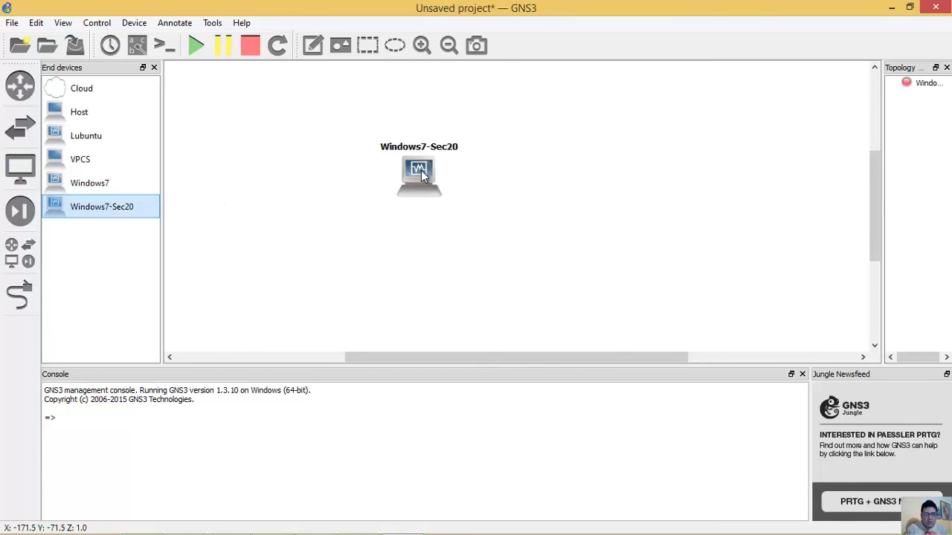
pyautogui.rightClick(424, 173)
pyautogui.click(492, 146)
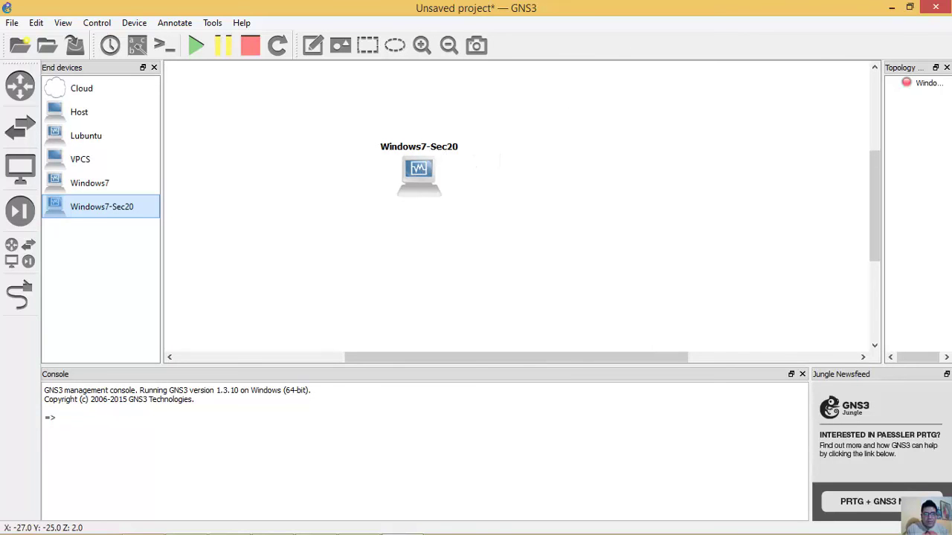
# Close GNS3 and respond to its closing prompt.
pyautogui.click(935, 7)
pyautogui.click(573, 292)
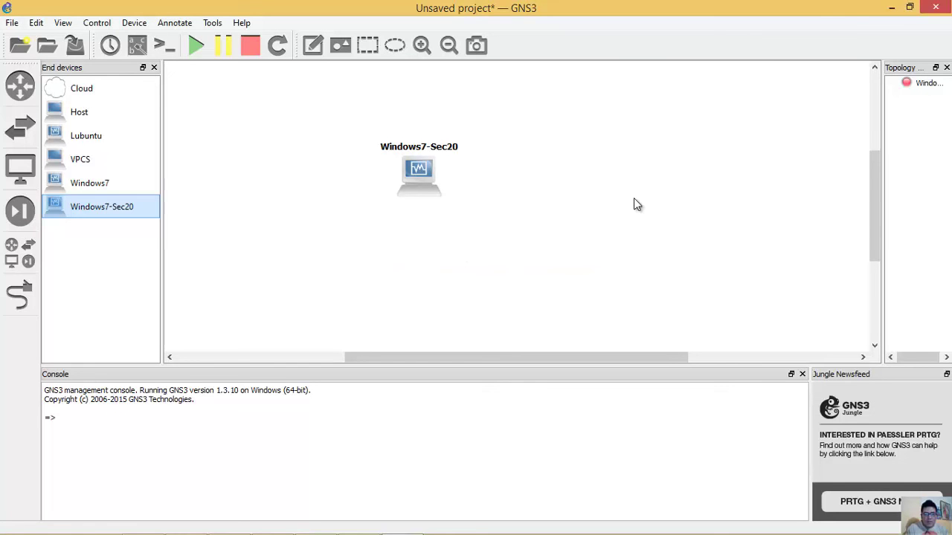